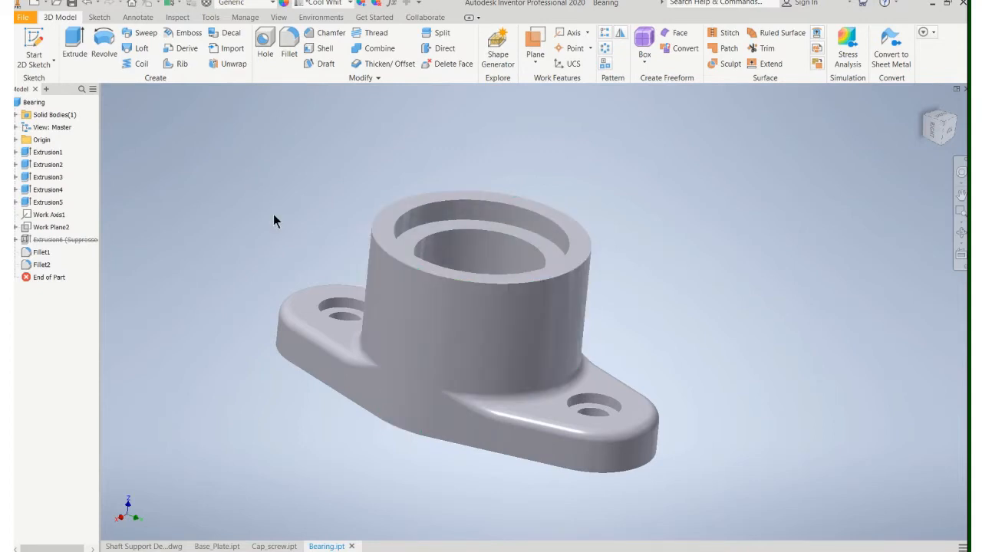
Turn on the visibility of the bearing's YZ origin plane.
click(15, 139)
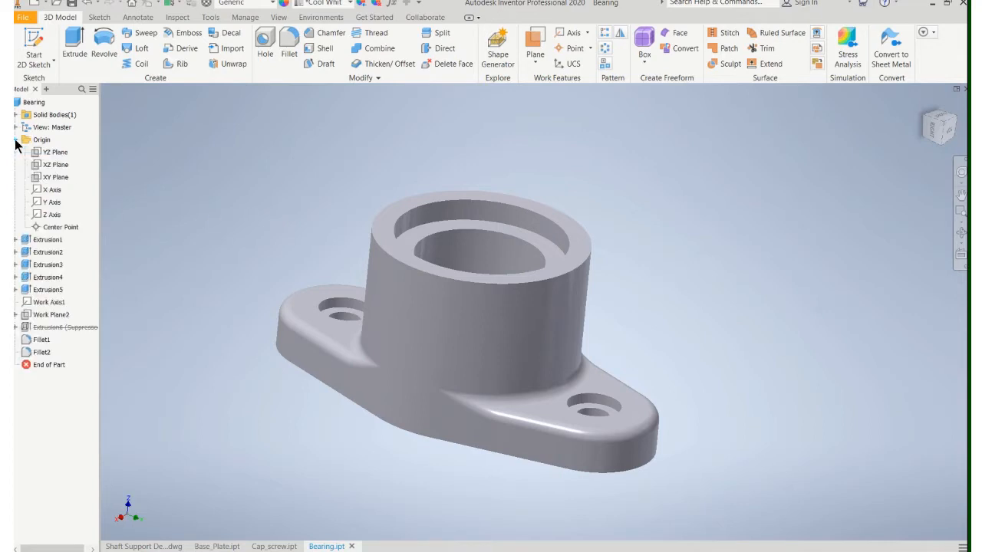
click(38, 153)
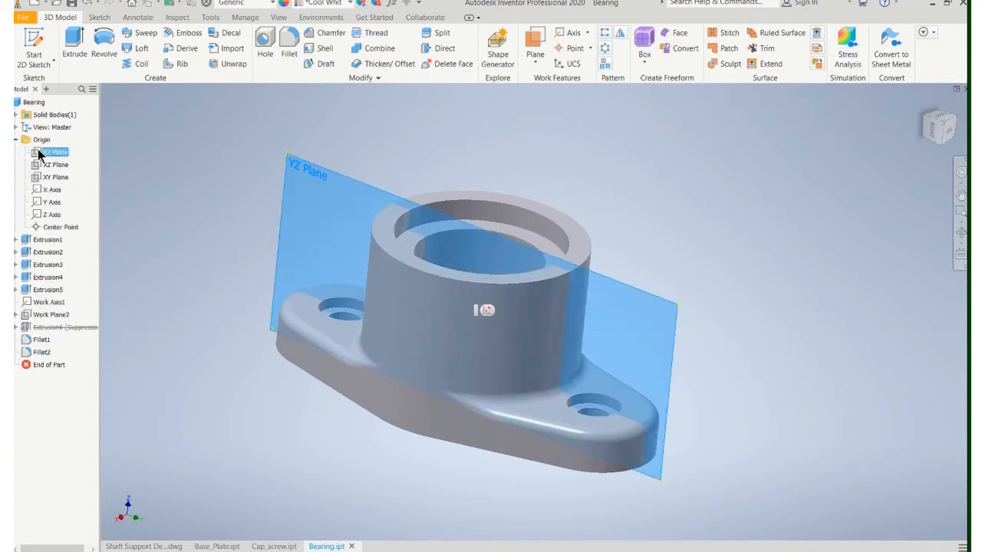
right_click(38, 153)
click(61, 216)
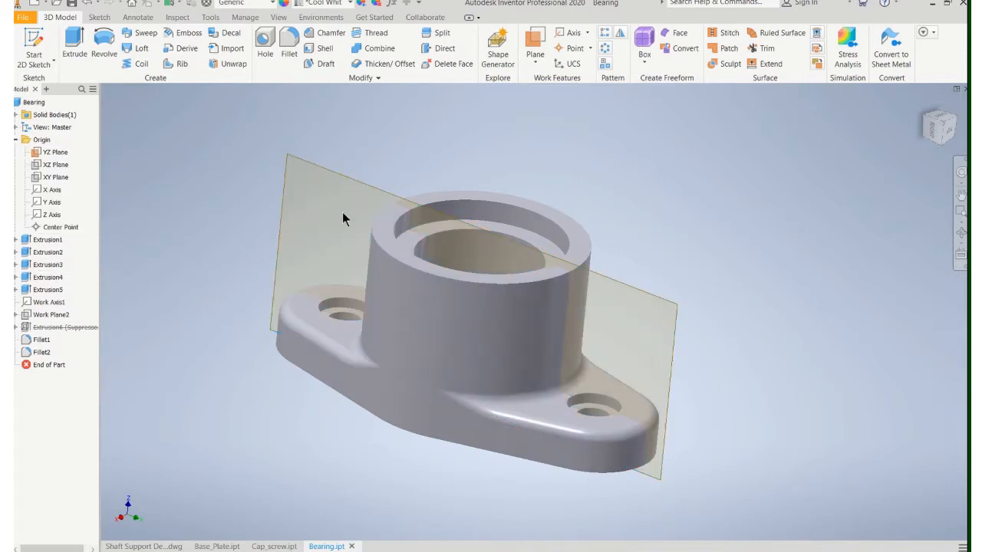
Create a work plane offset 1.25 in from the YZ plane.
mouse_move(375, 238)
shift+middle_down()
mouse_move(352, 252)
mouse_move(383, 236)
shift+middle_up()
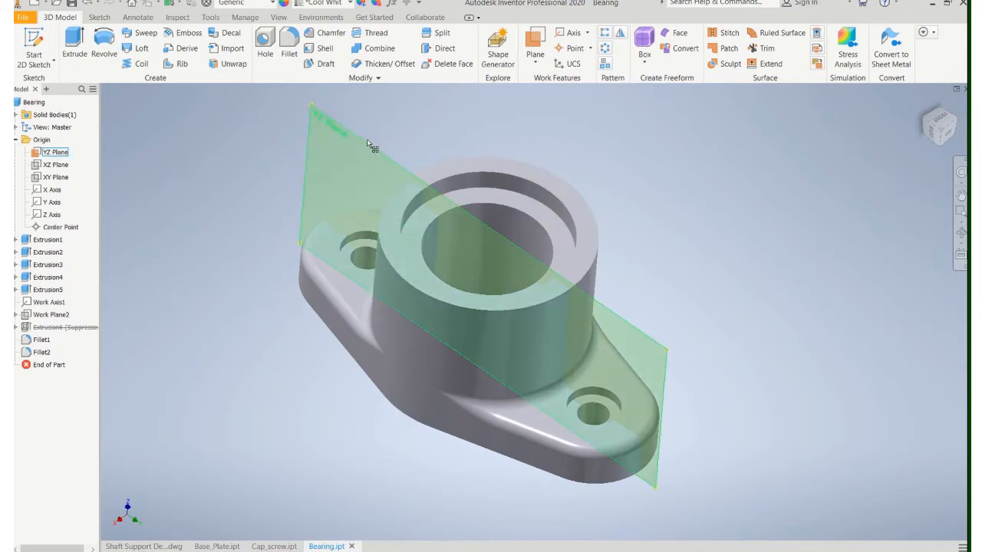
click(537, 66)
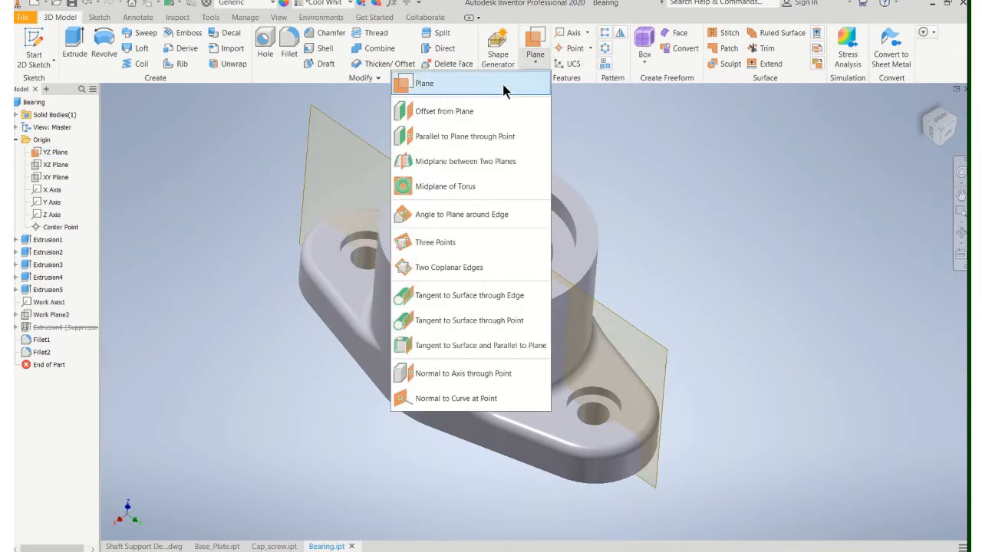
click(448, 108)
click(374, 145)
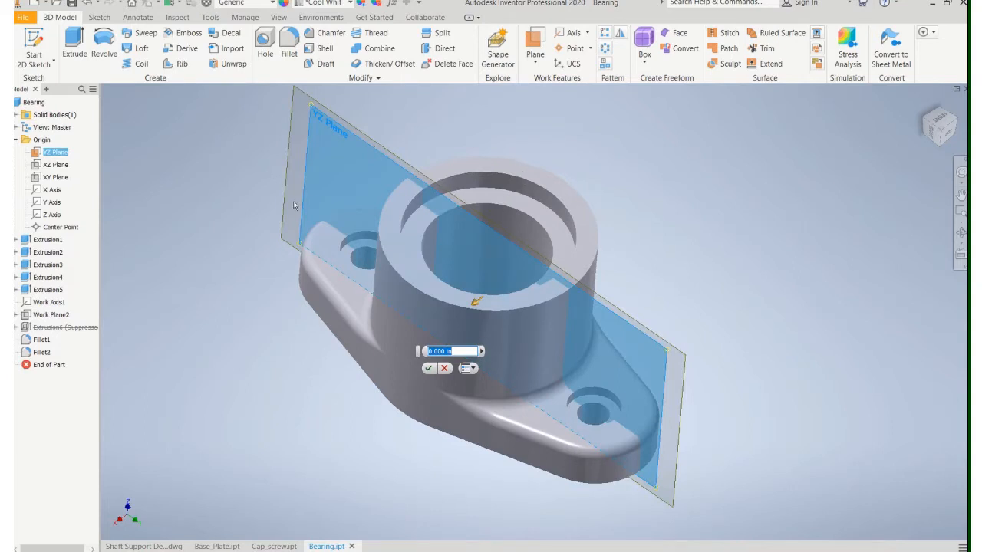
text(1.25)
key(Return)
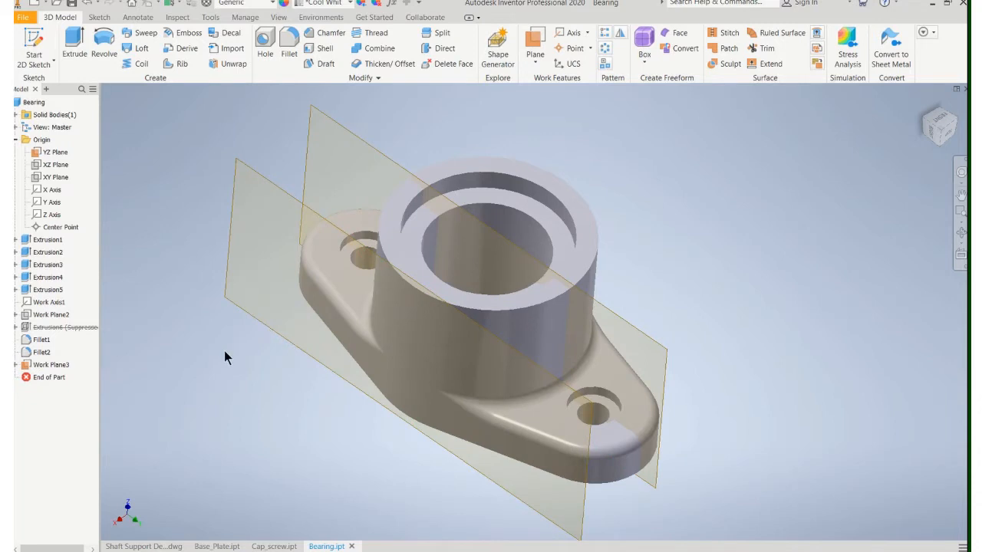
Hide the YZ plane and start a 2D sketch on the offset work plane.
right_click(350, 132)
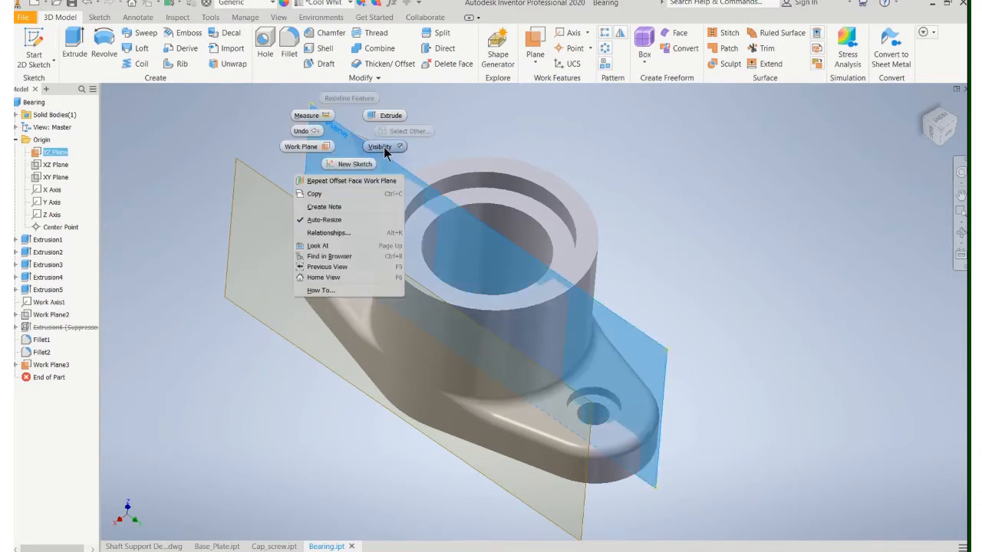
click(386, 148)
click(38, 42)
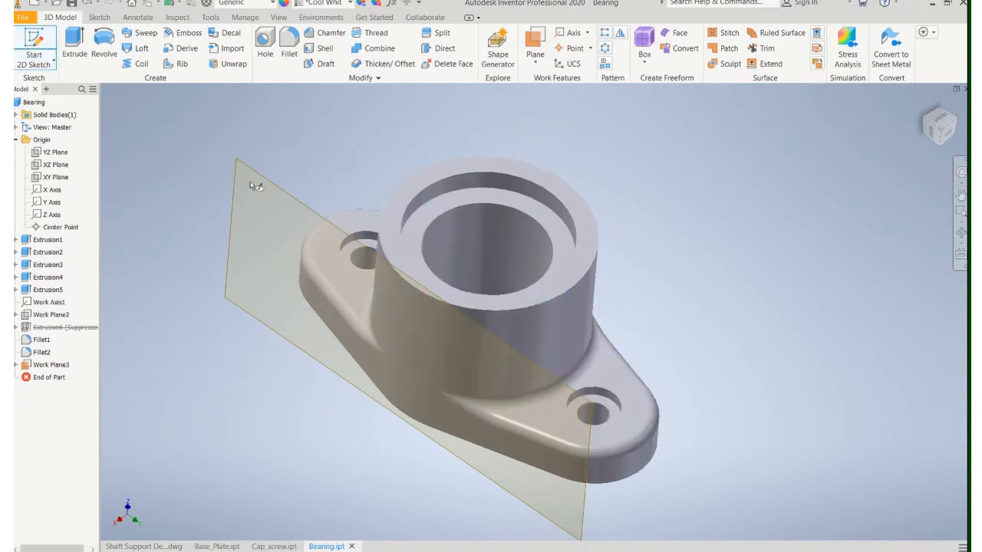
click(272, 188)
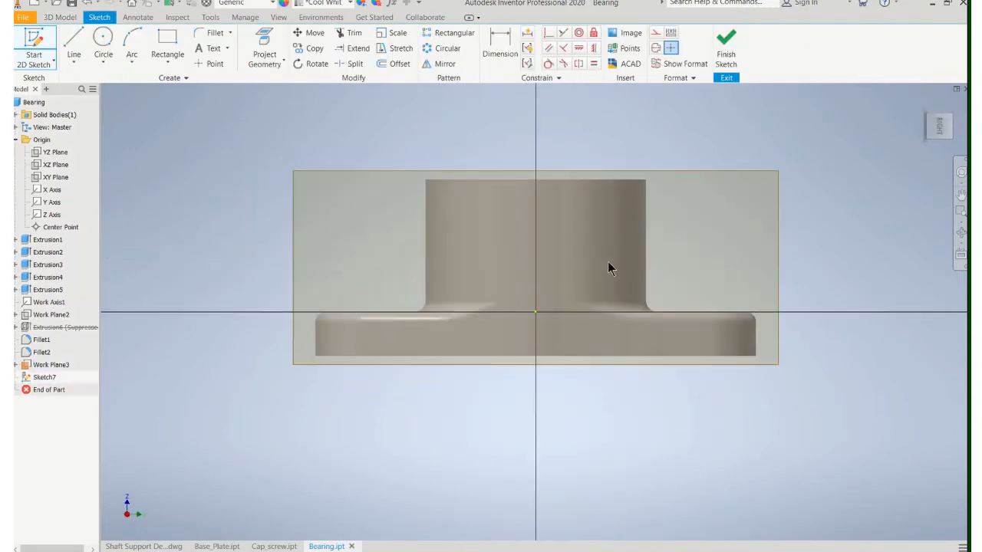
Draw a 0.375 in diameter circle on the sketch's vertical axis, about 1.5 in above the base's bottom edge.
click(103, 42)
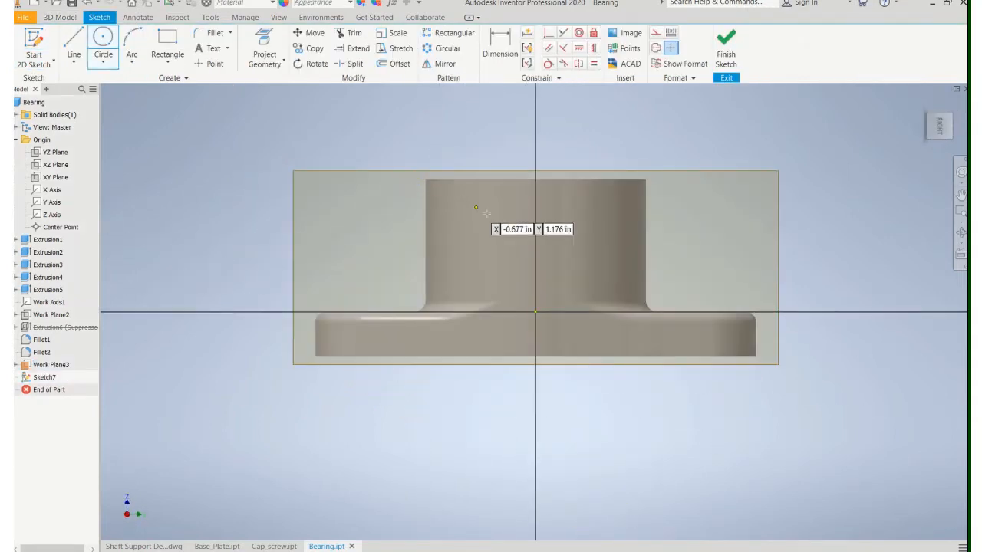
click(534, 224)
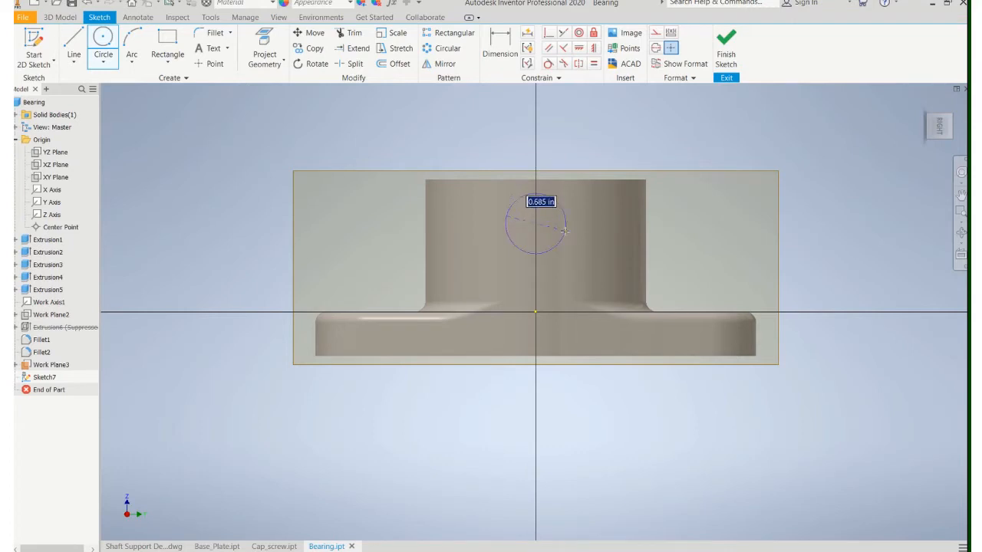
text(.375)
key(Return)
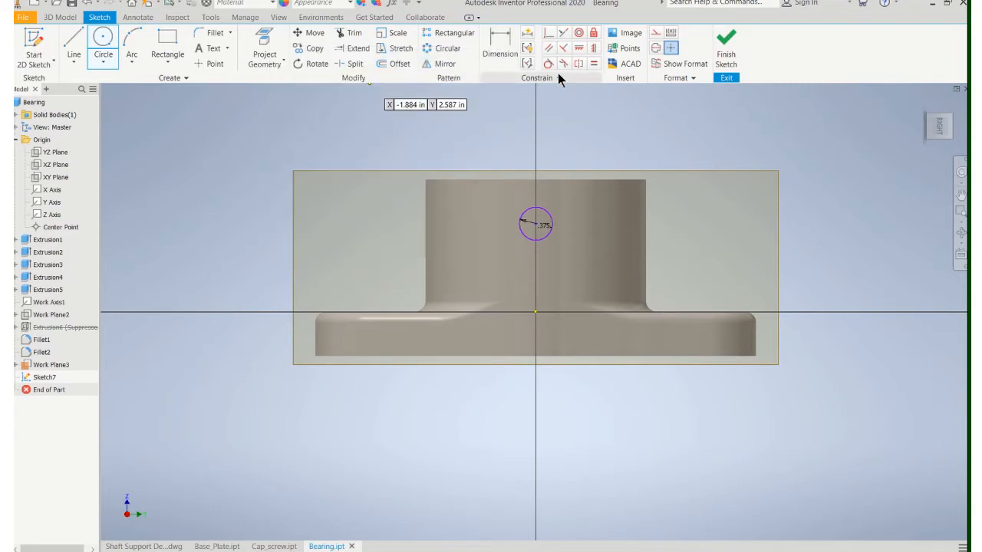
Dimension the circle's center 1.25 in above the base's bottom edge and finish the sketch.
click(506, 45)
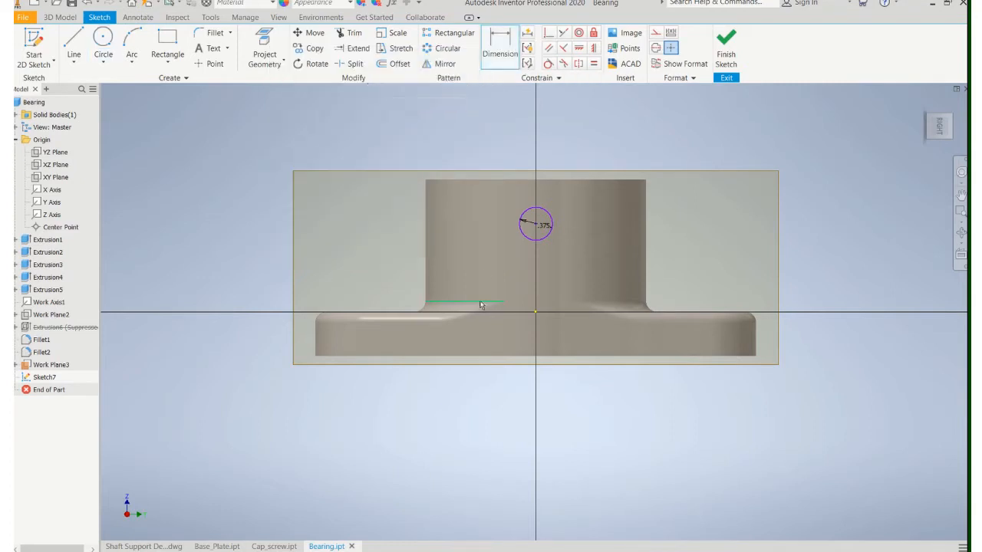
click(435, 357)
click(535, 224)
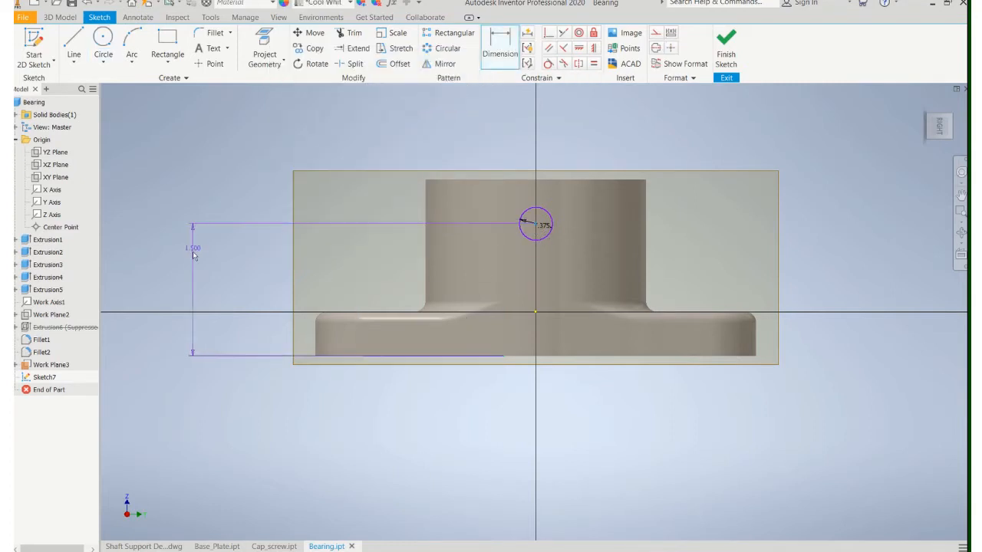
click(214, 284)
text(1.)
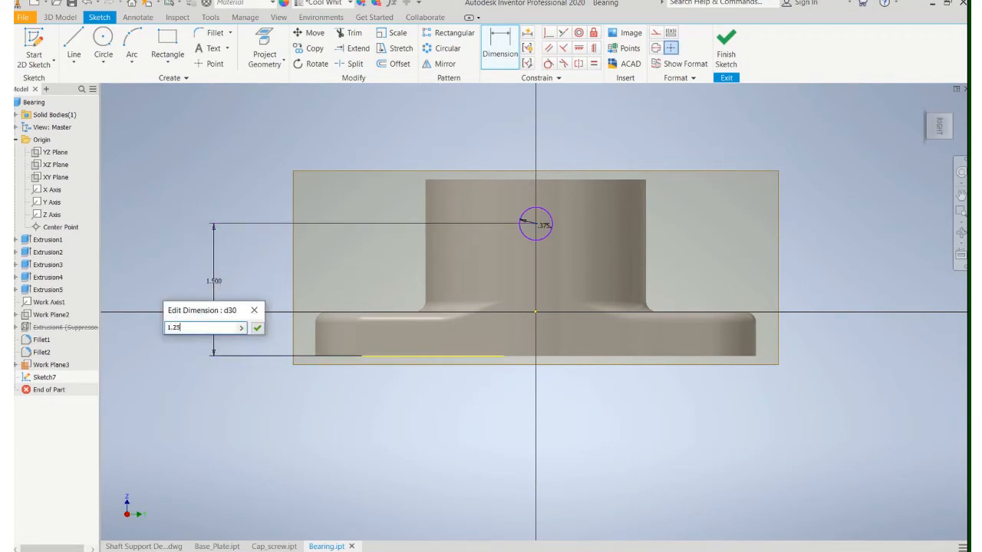
text(25)
key(Return)
click(725, 44)
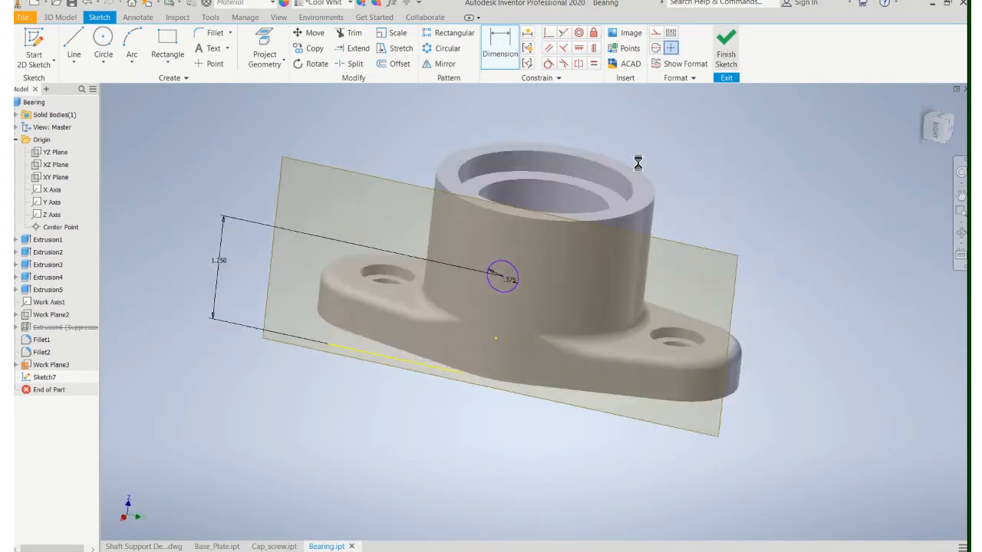
Extrude the circle as a cut, 1 in deep toward the bearing, to make a hole through the cylinder wall.
click(75, 45)
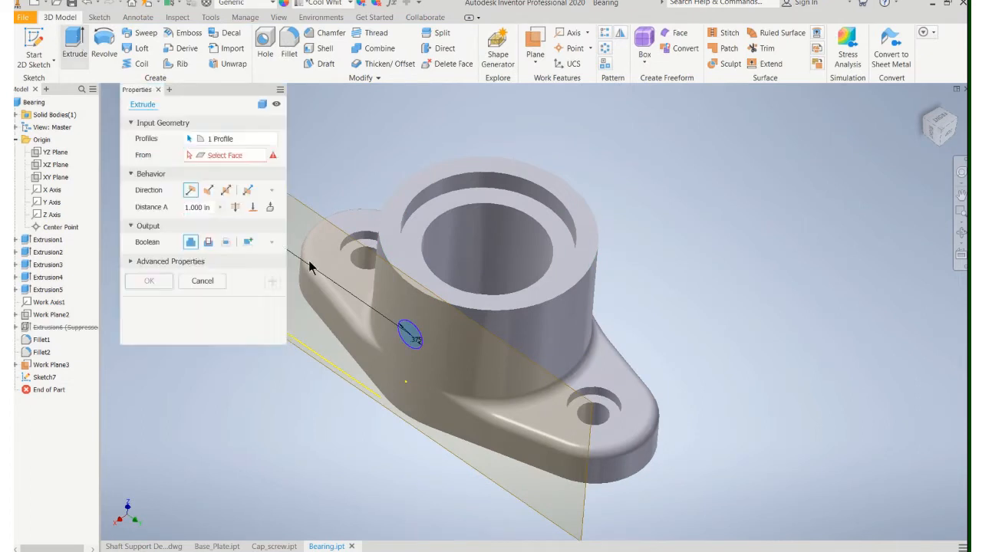
click(208, 242)
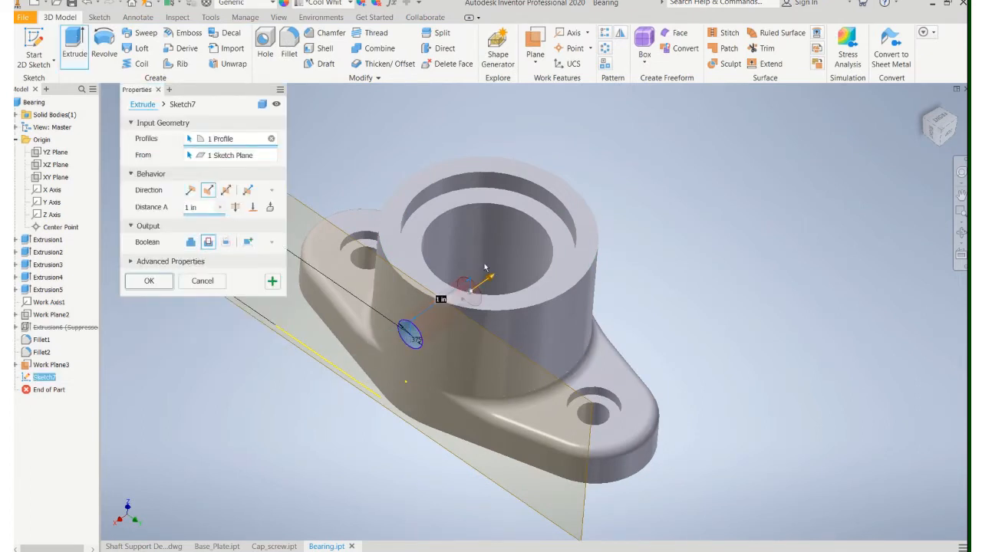
click(148, 280)
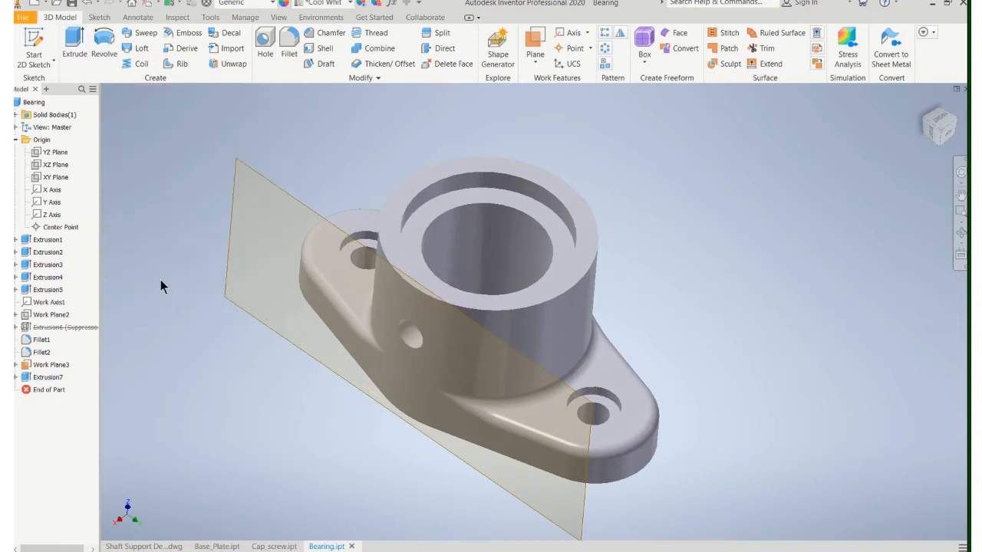
Hide the offset work plane beside the bearing.
right_click(275, 195)
click(272, 186)
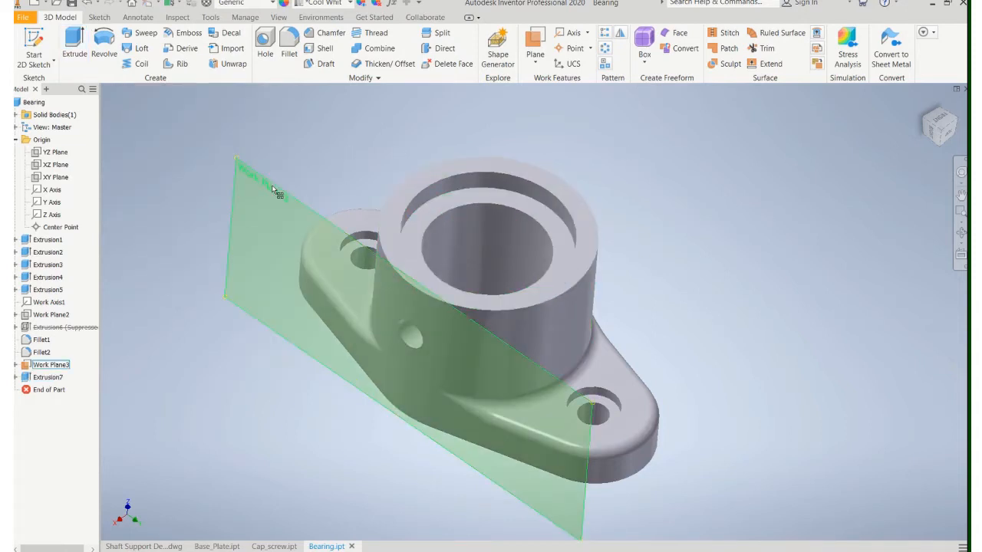
right_click(272, 187)
click(311, 202)
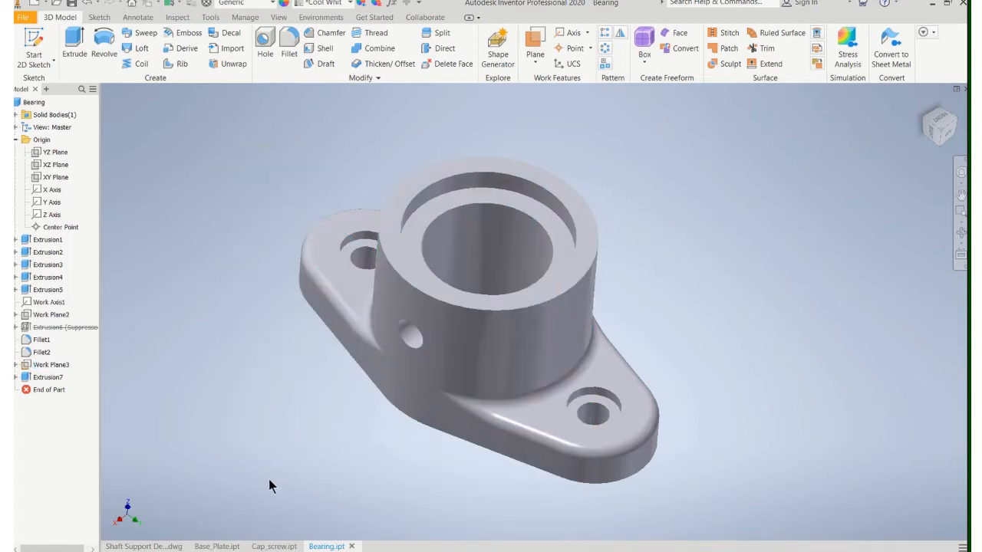
Switch to the Cap_screw.ipt part and bring the screw into close view.
click(272, 546)
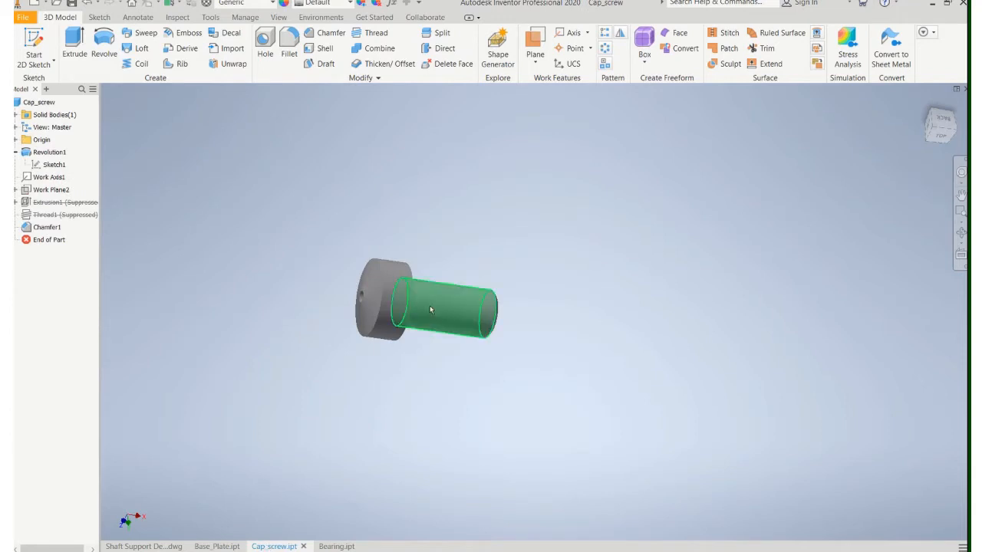
scroll(420, 286, up, 6)
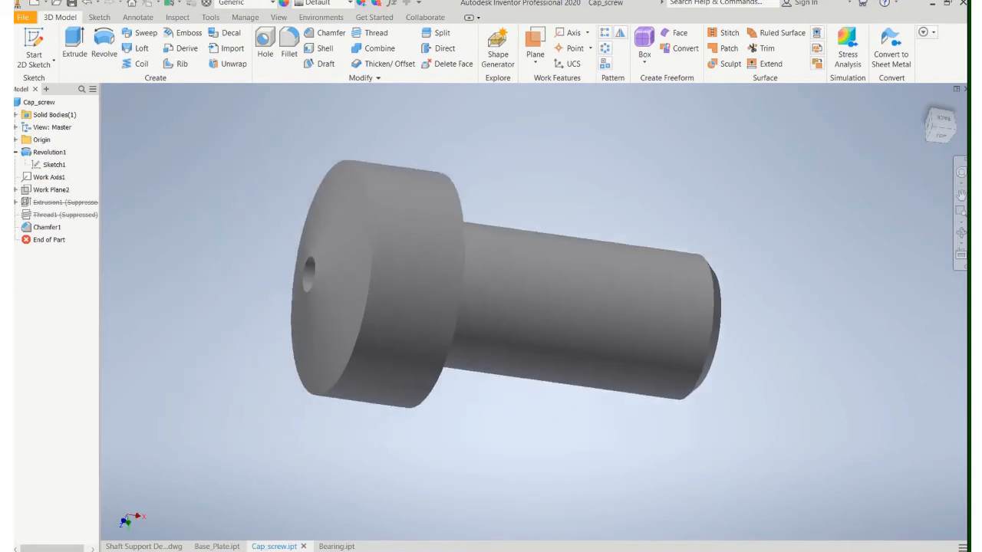
middle_drag(418, 278, 438, 267)
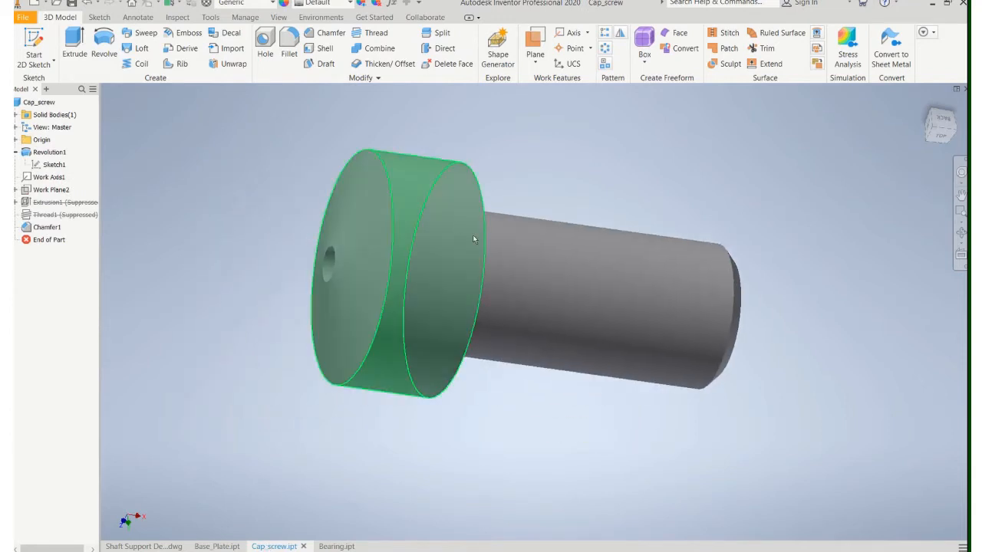
Open the sketch of the cap screw's revolution to examine the profile dimensions, and close it without edits.
click(39, 167)
right_click(40, 168)
click(61, 197)
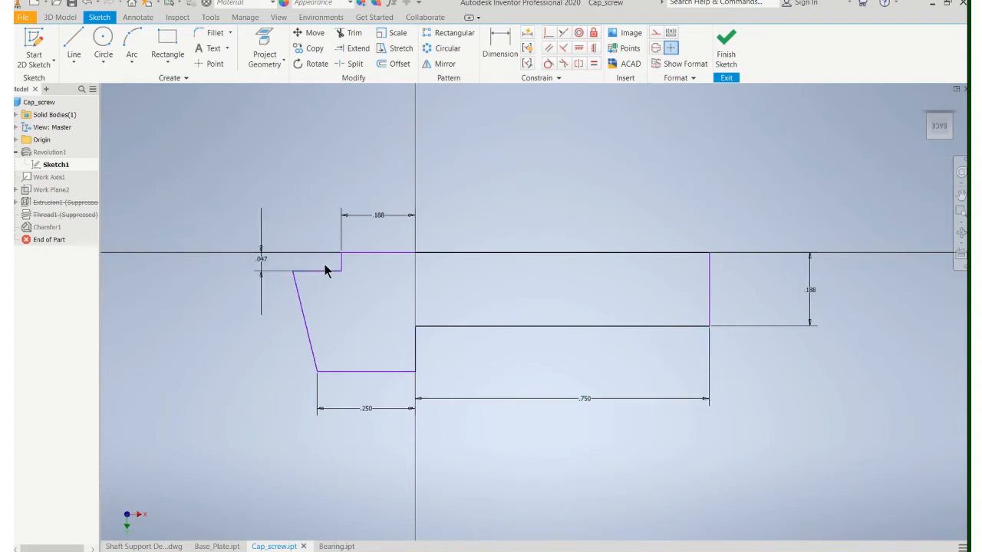
click(731, 49)
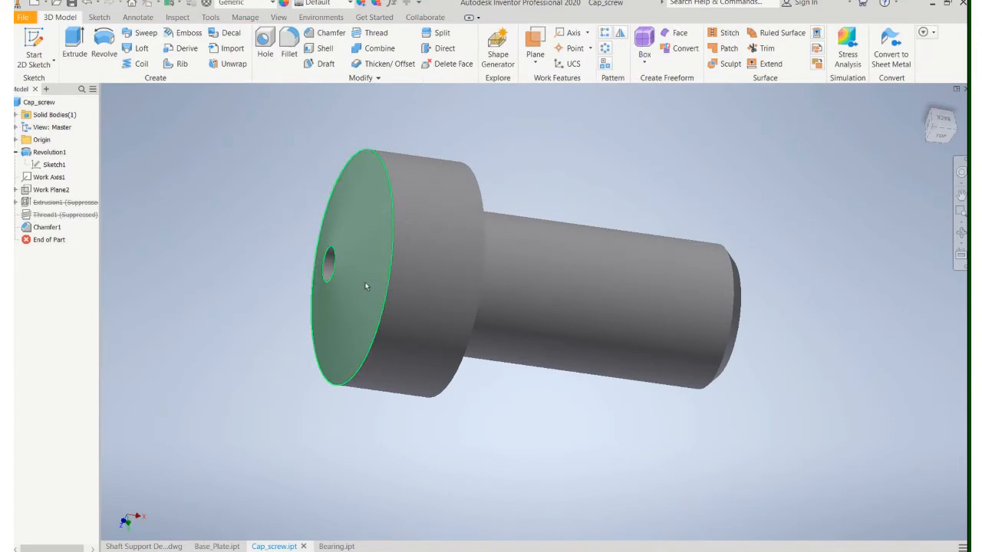
Create a work plane offset -0.3125 in from the underside of the screw head, toward the head's tip.
middle_drag(357, 275, 377, 291)
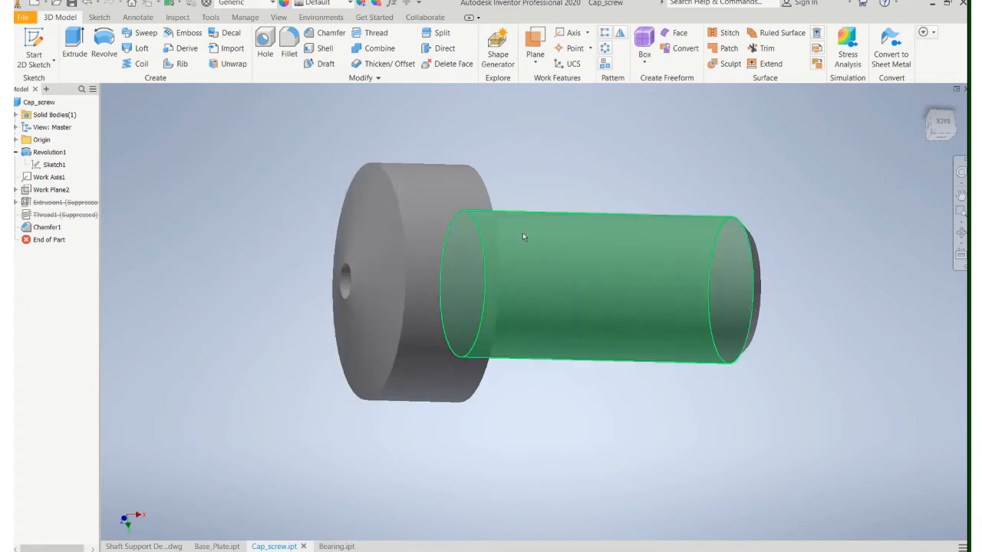
click(537, 66)
click(458, 111)
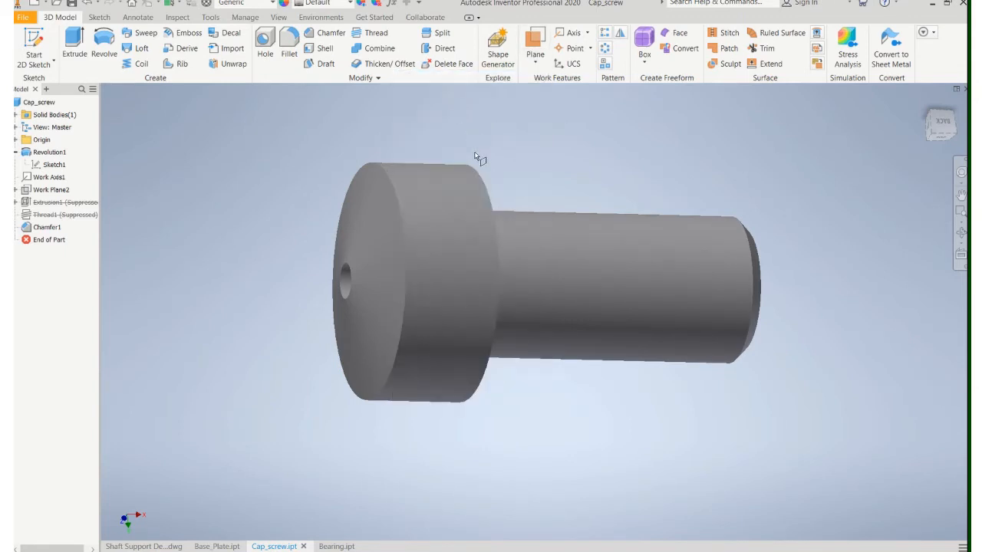
shift+middle_drag(477, 158, 414, 168)
click(464, 185)
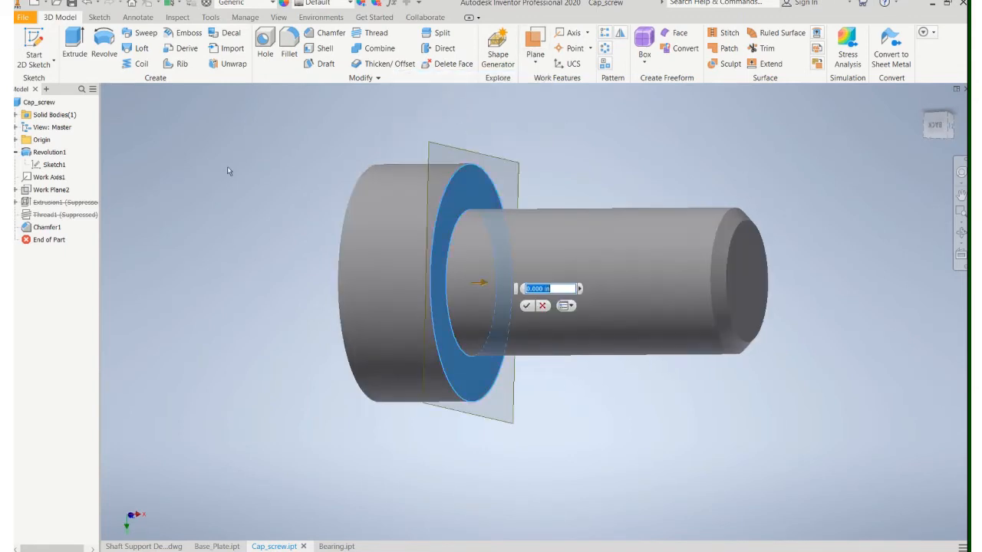
middle_drag(229, 171, 278, 183)
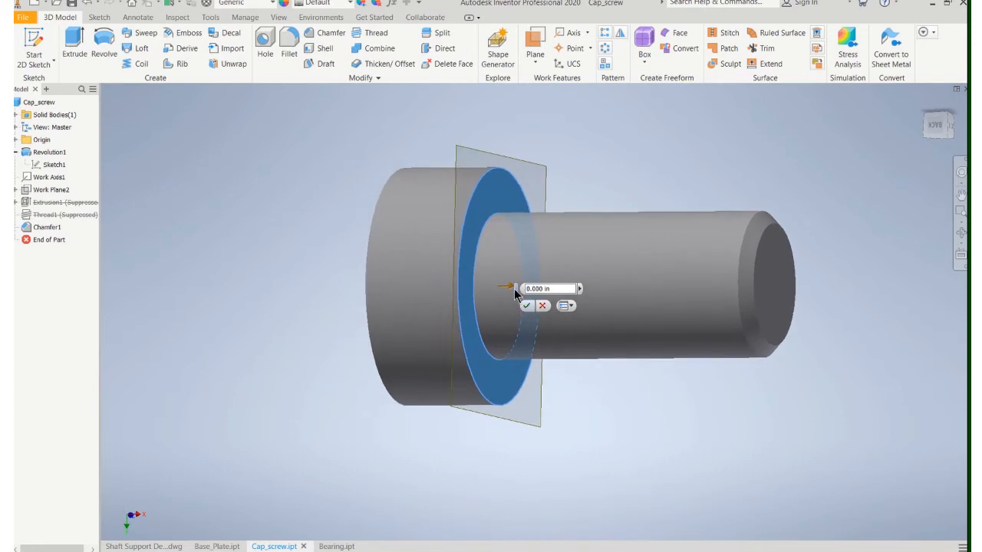
drag(500, 286, 379, 281)
scroll(379, 281, down, 3)
shift+middle_drag(379, 281, 425, 301)
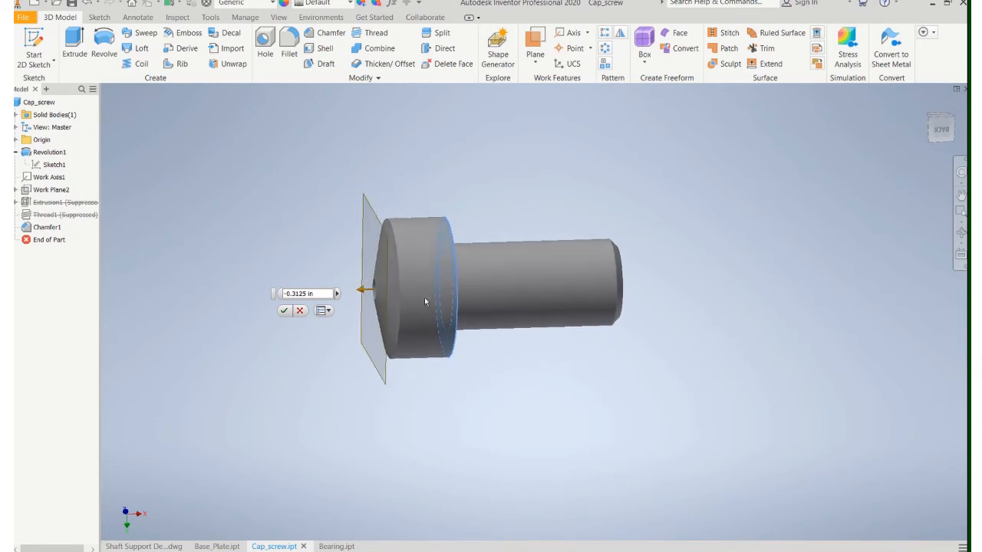
click(284, 310)
middle_drag(369, 240, 340, 216)
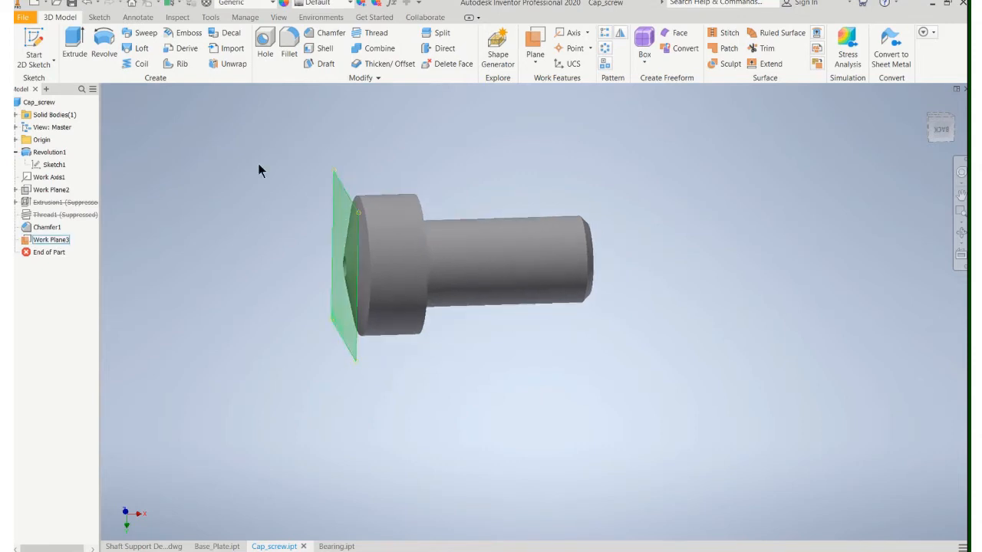
Start a sketch on the offset plane at the screw head and draw a horizontal rectangle about 0.13 in tall across the whole head.
click(24, 44)
click(337, 189)
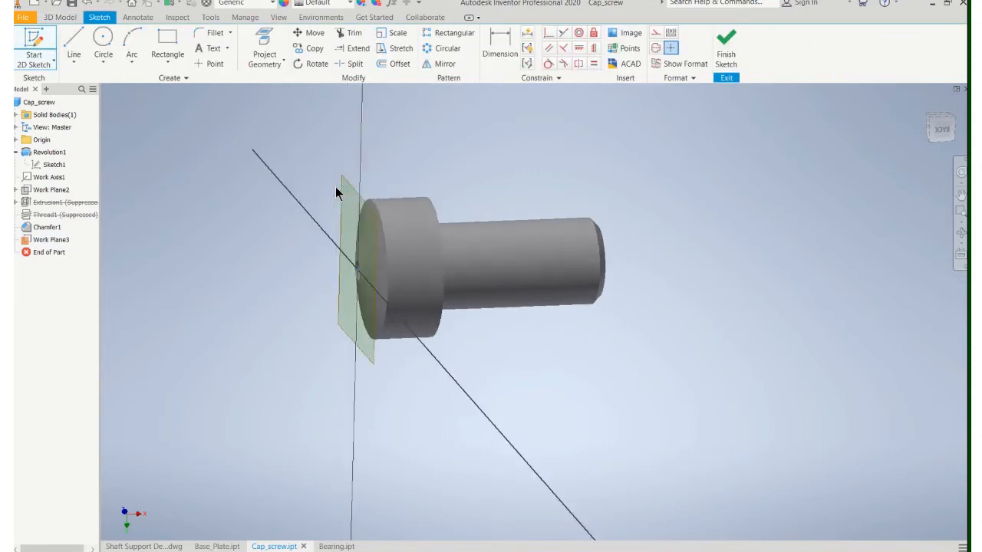
click(162, 45)
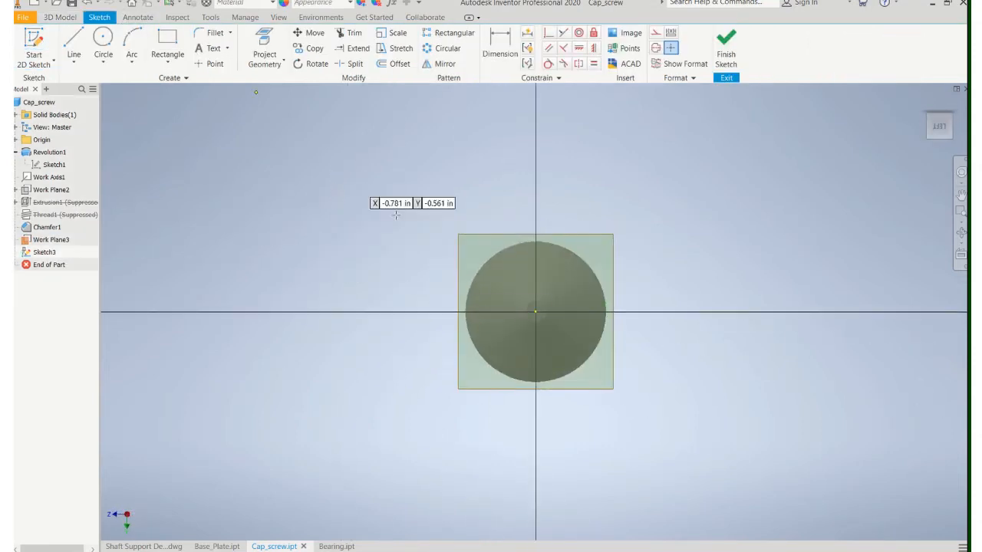
click(436, 295)
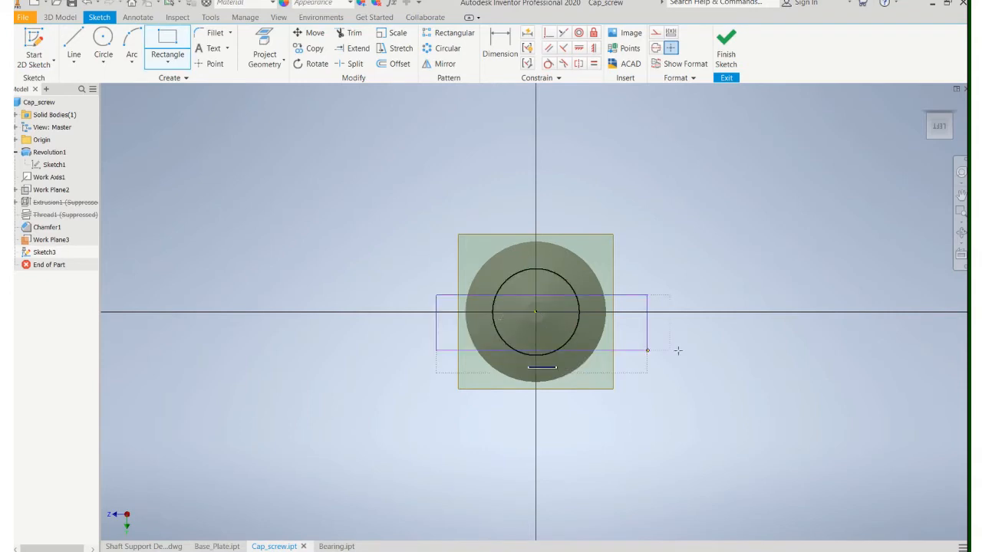
click(647, 324)
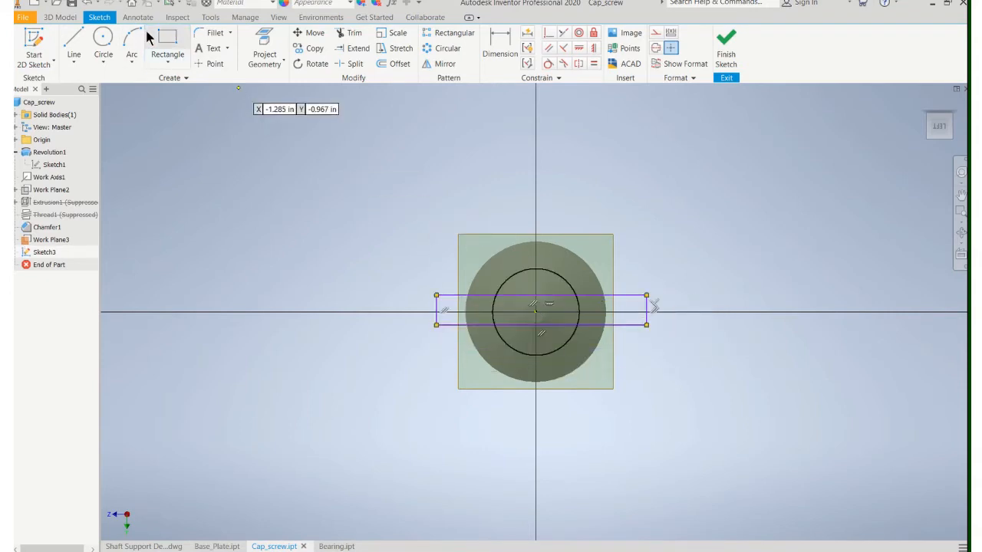
Dimension the rectangle's height as 0.1 in.
click(498, 43)
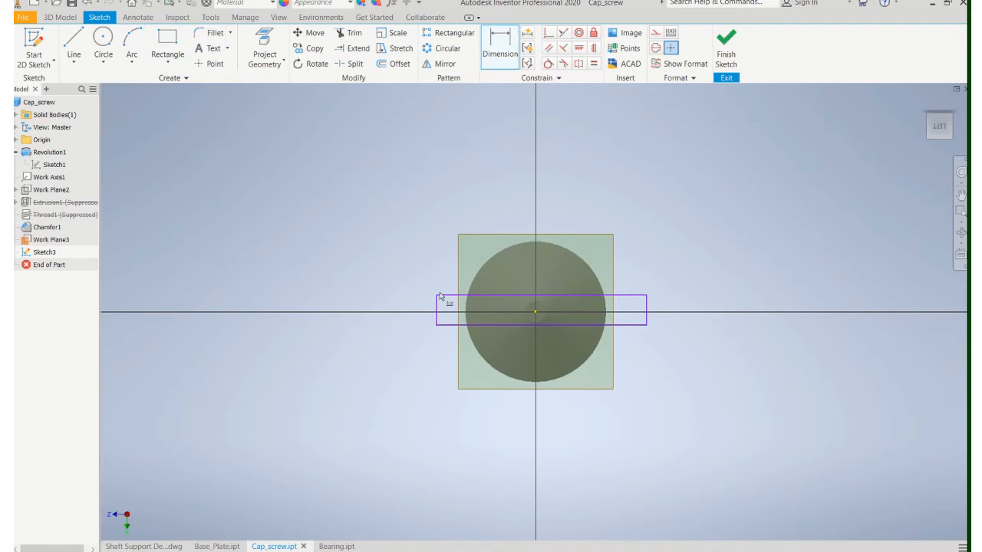
click(436, 306)
click(395, 312)
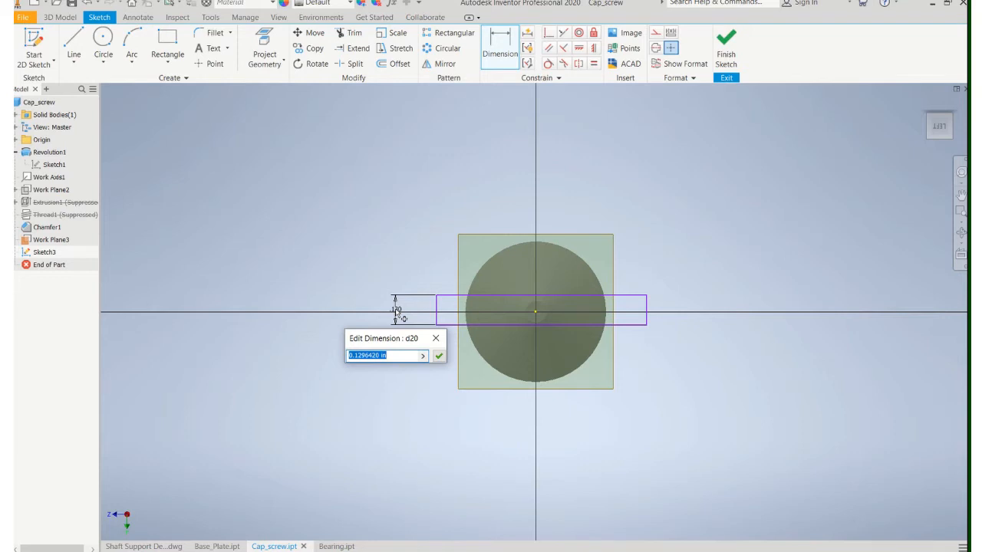
text(.1)
key(Return)
Dimension the rectangle's upper edge 0.050 in from the sketch centre point and finish the sketch.
click(507, 299)
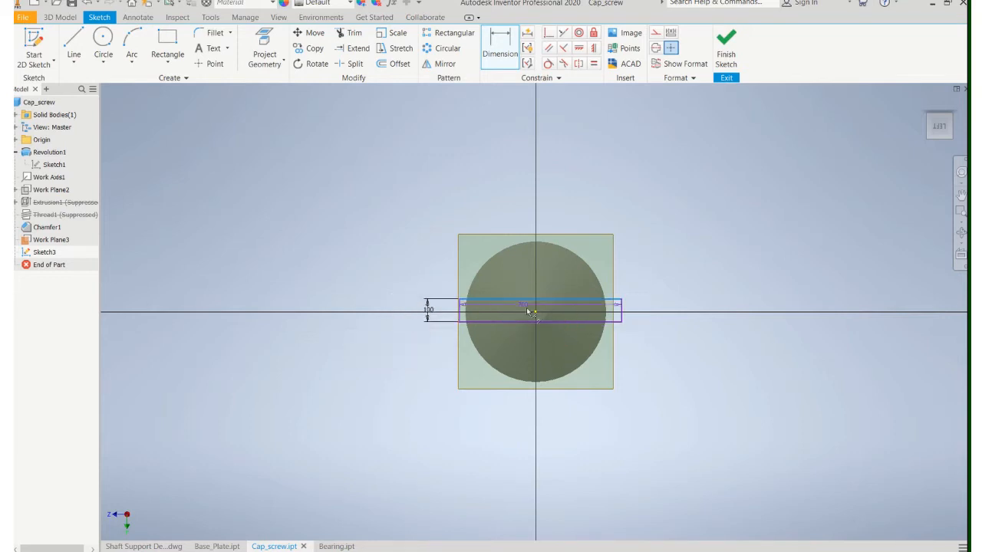
click(539, 313)
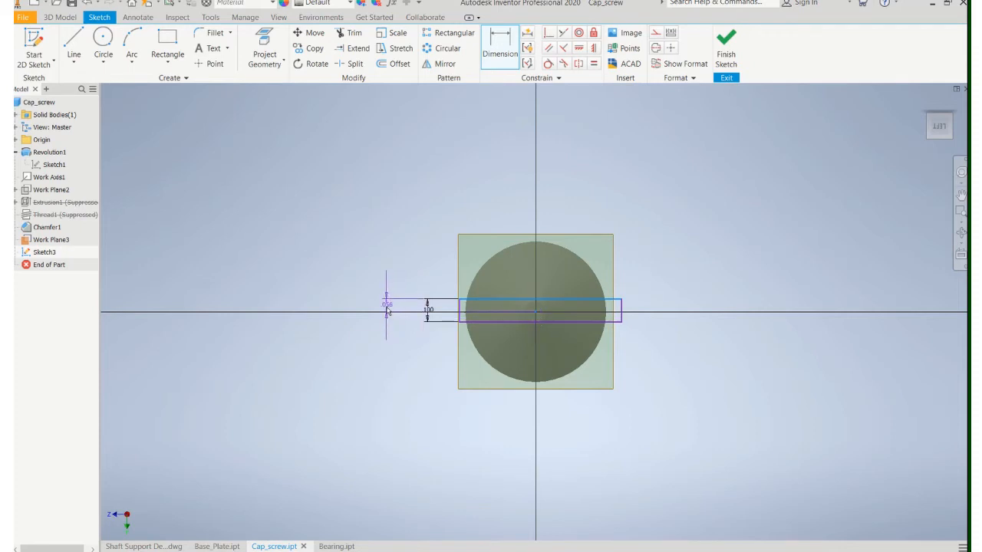
click(386, 307)
text(.050)
key(Return)
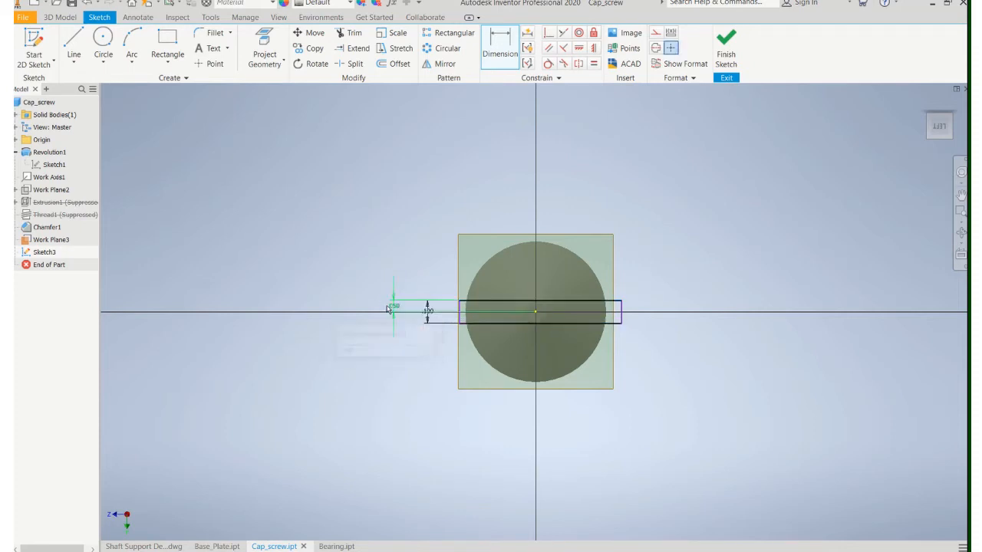
click(726, 48)
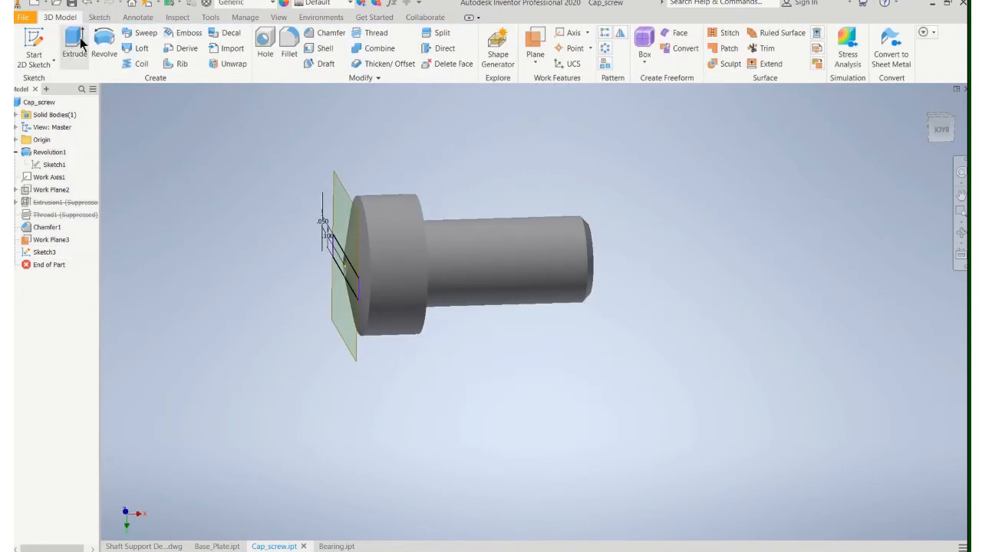
Extrude the rectangle 0.2 in from the sketch plane into the screw head as a join.
click(74, 44)
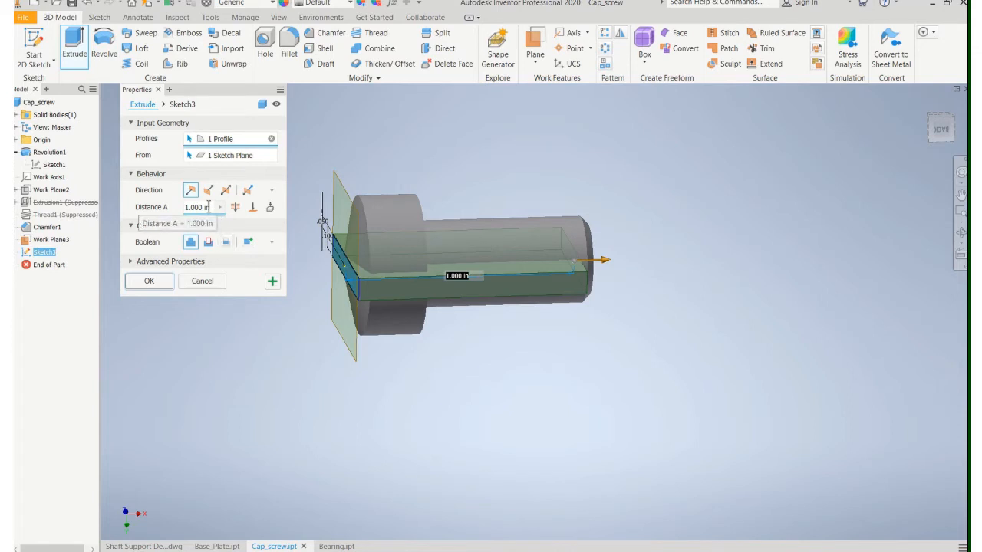
click(208, 206)
text(25)
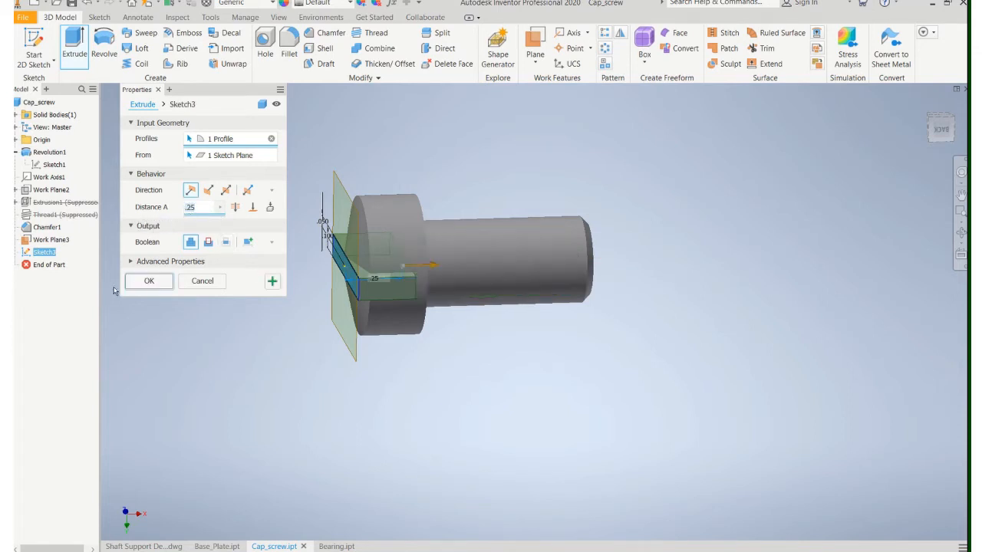
key(BackSpace)
click(149, 281)
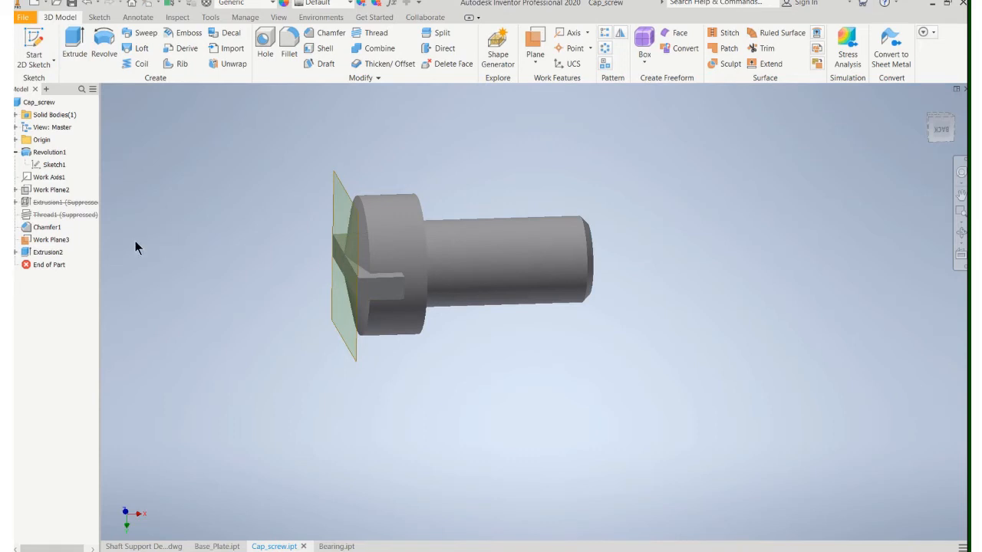
Edit the rectangle's extrusion and change its Boolean operation to Cut to form the screwdriver slot.
right_click(46, 253)
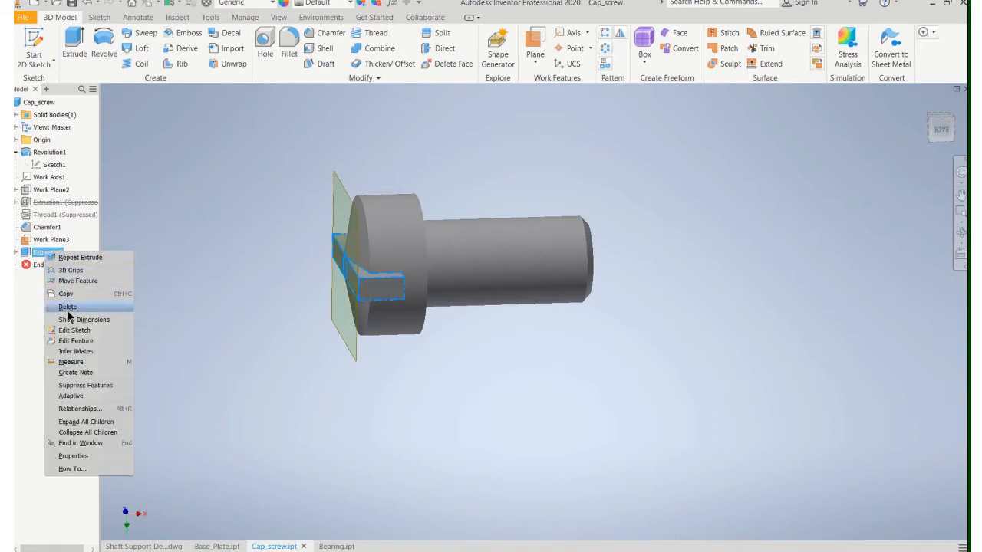
click(75, 340)
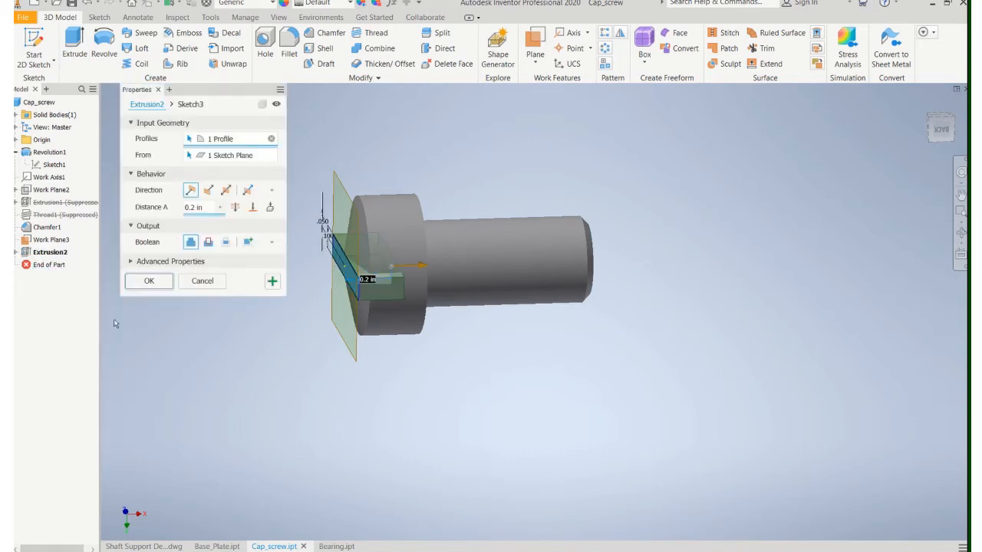
click(207, 243)
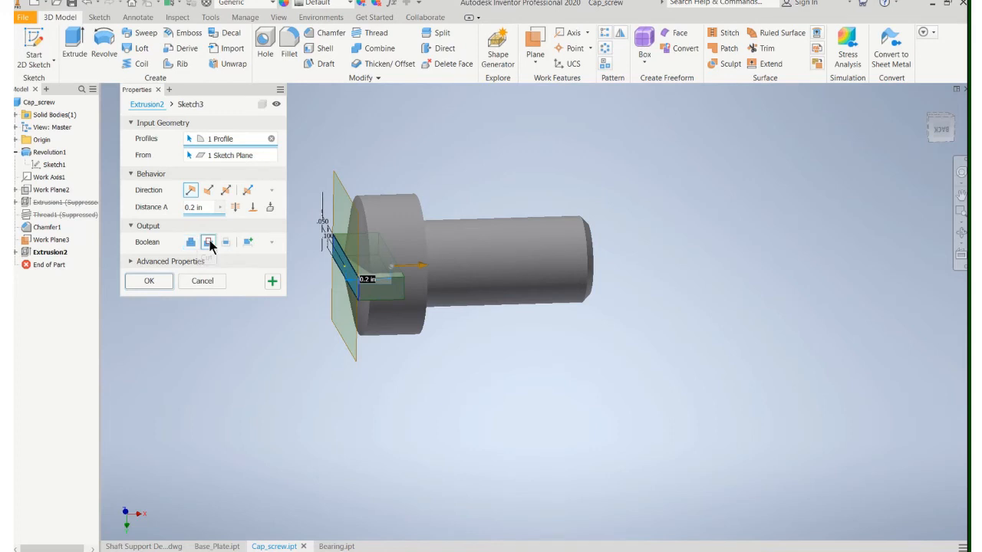
click(154, 281)
Hide the offset work plane at the screw head.
middle_drag(324, 251, 355, 234)
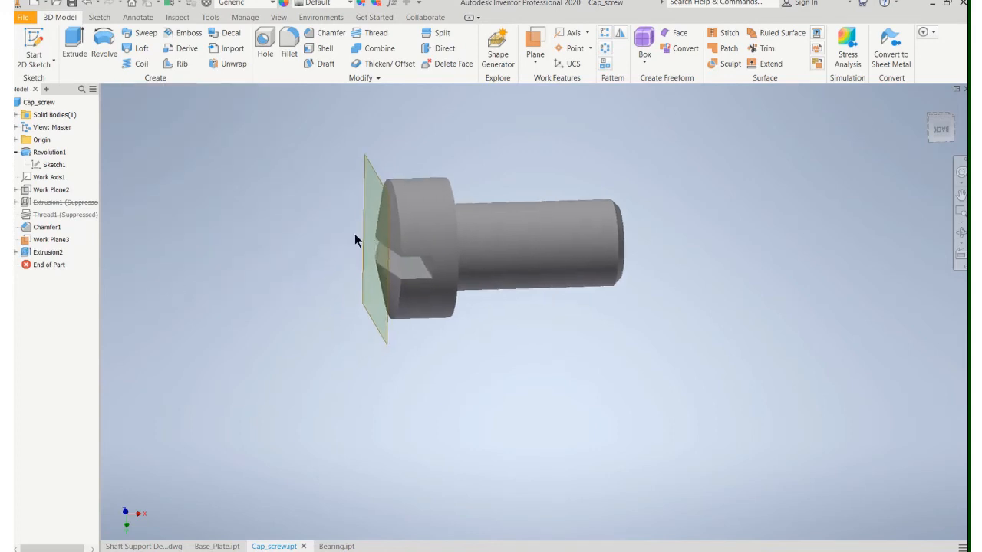
right_click(370, 164)
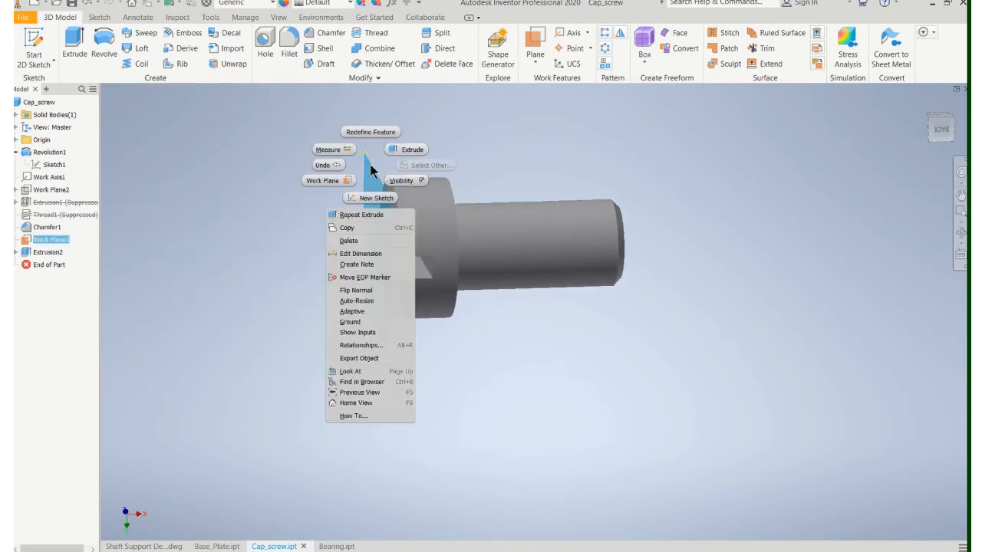
click(406, 181)
Examine the slot in the screw head from several angles.
shift+middle_drag(350, 222, 377, 209)
scroll(349, 311, down, 1)
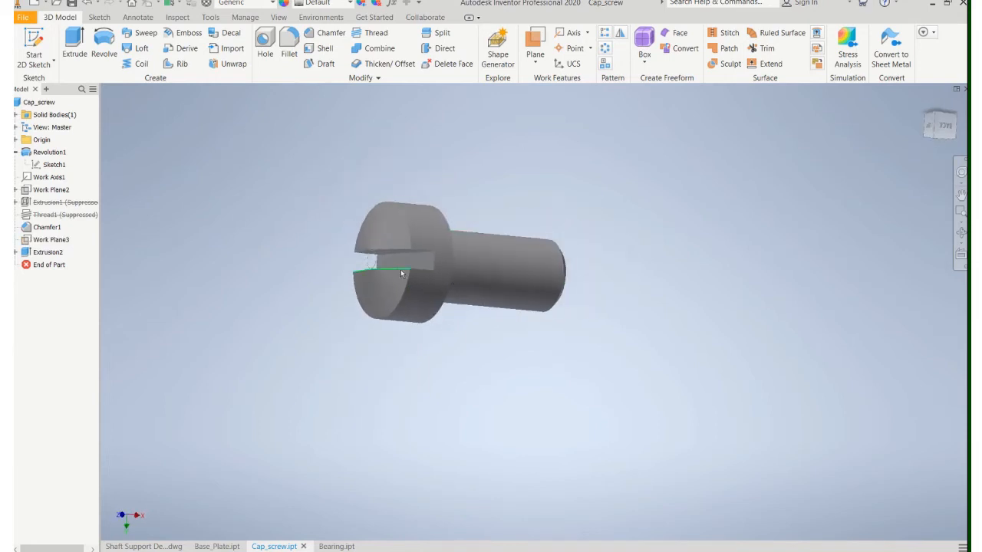
right_click(376, 259)
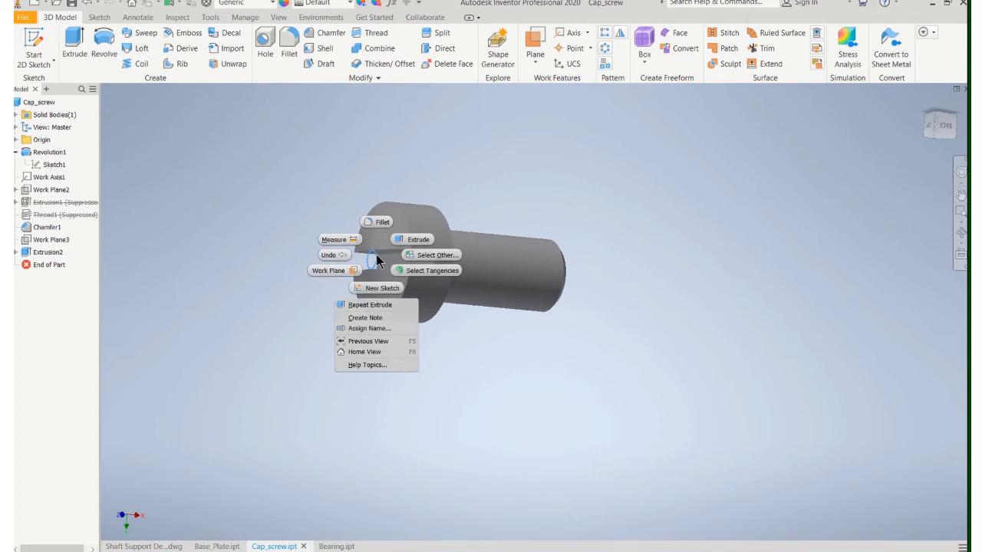
key(Escape)
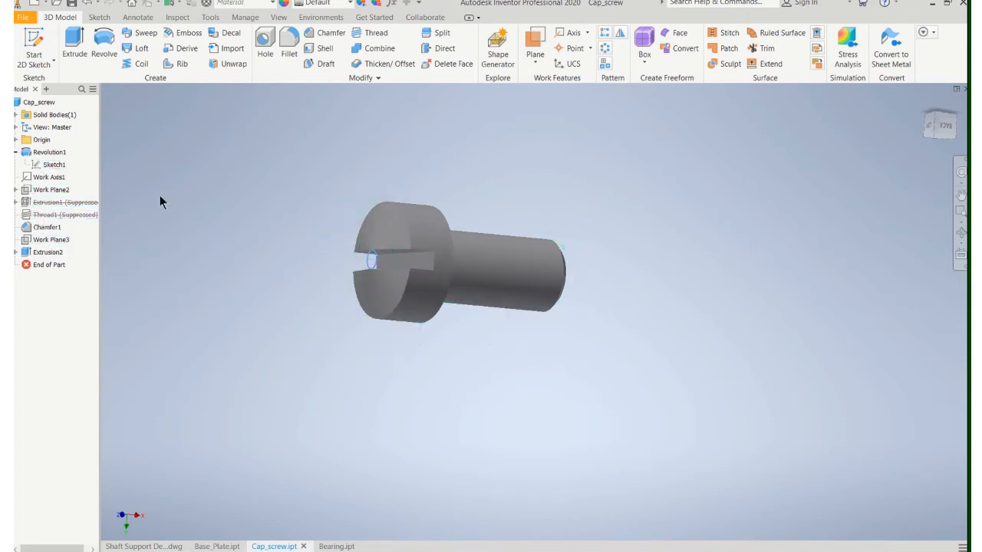
middle_drag(411, 282, 395, 305)
middle_drag(461, 311, 407, 320)
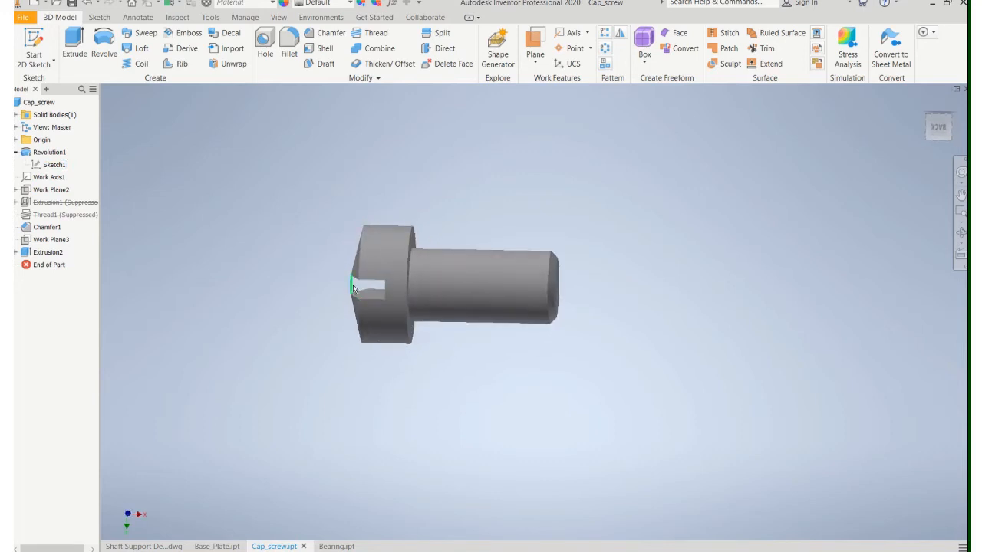
Start a thread on the cylindrical face of the screw's shank with the 3/8-24 UNF designation.
scroll(454, 292, down, 2)
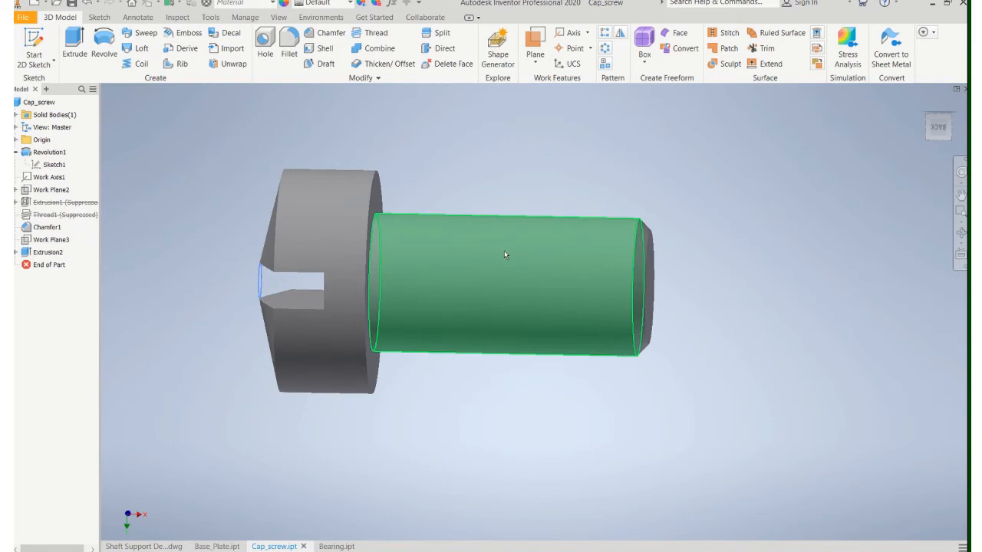
mouse_move(505, 255)
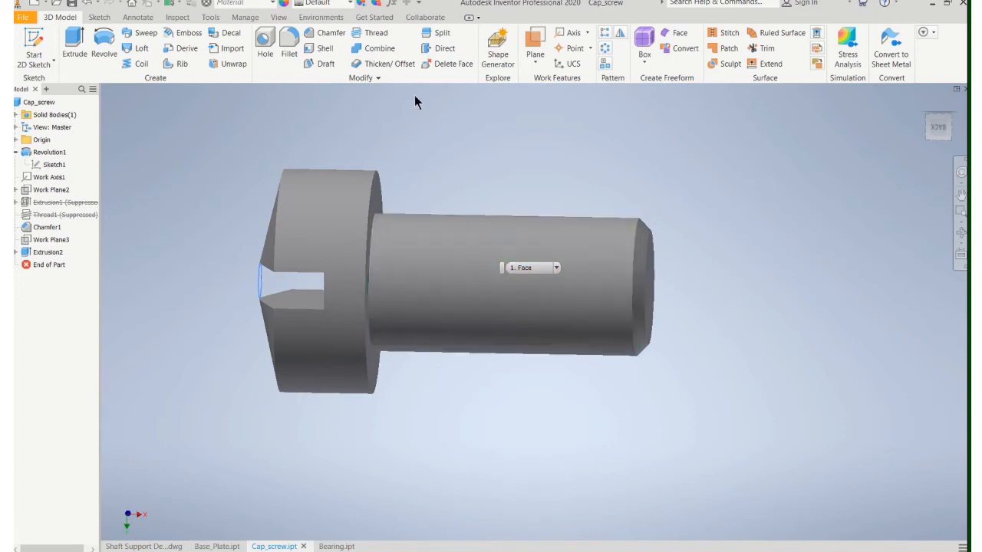
click(375, 33)
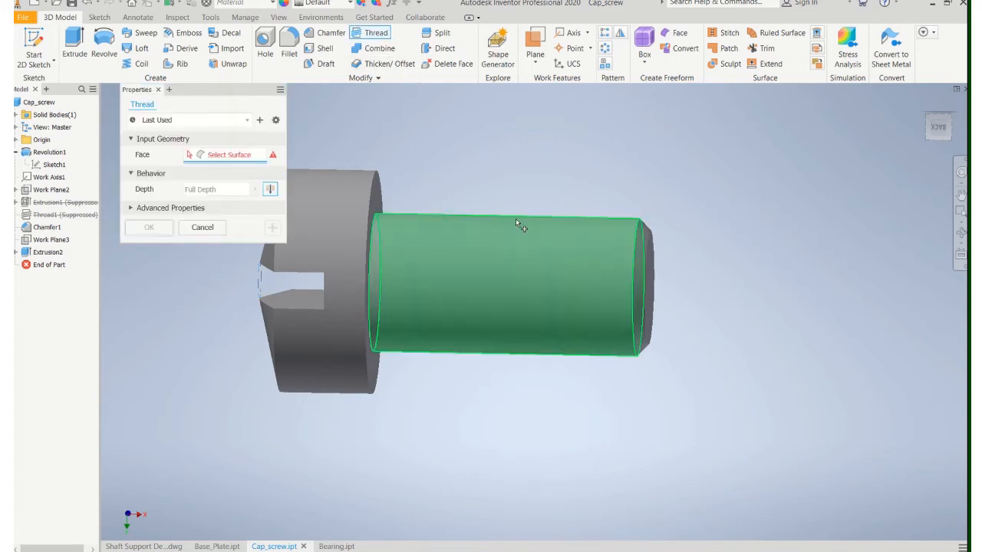
click(528, 239)
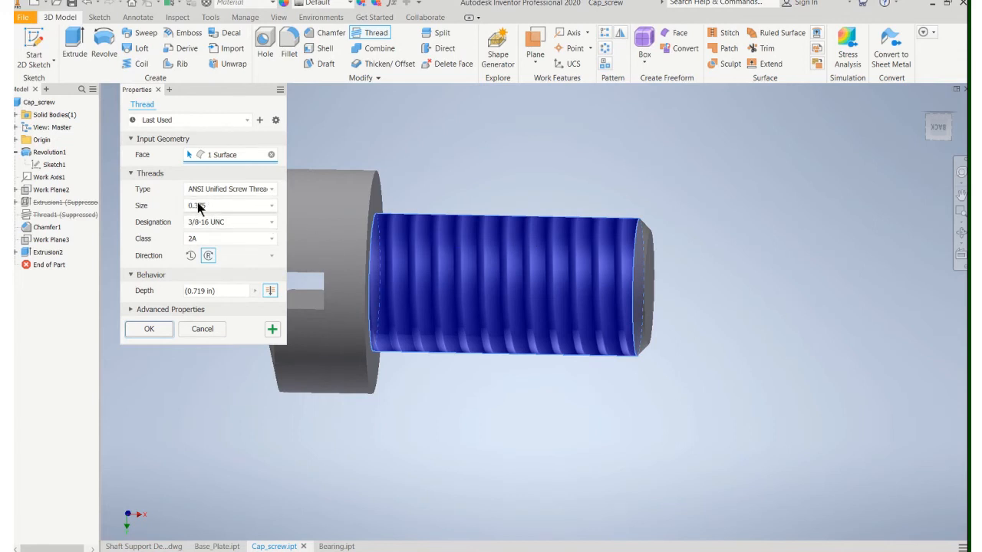
click(269, 221)
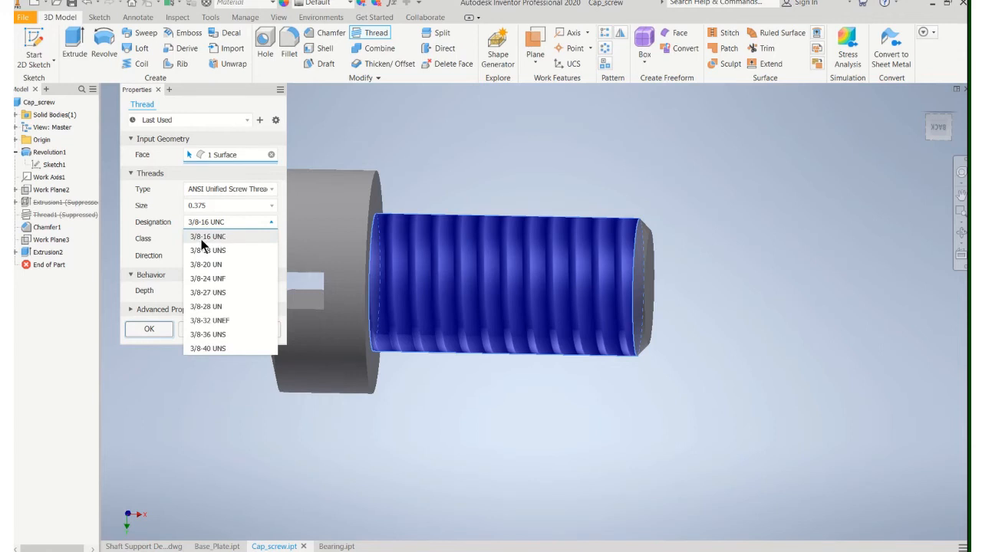
click(208, 279)
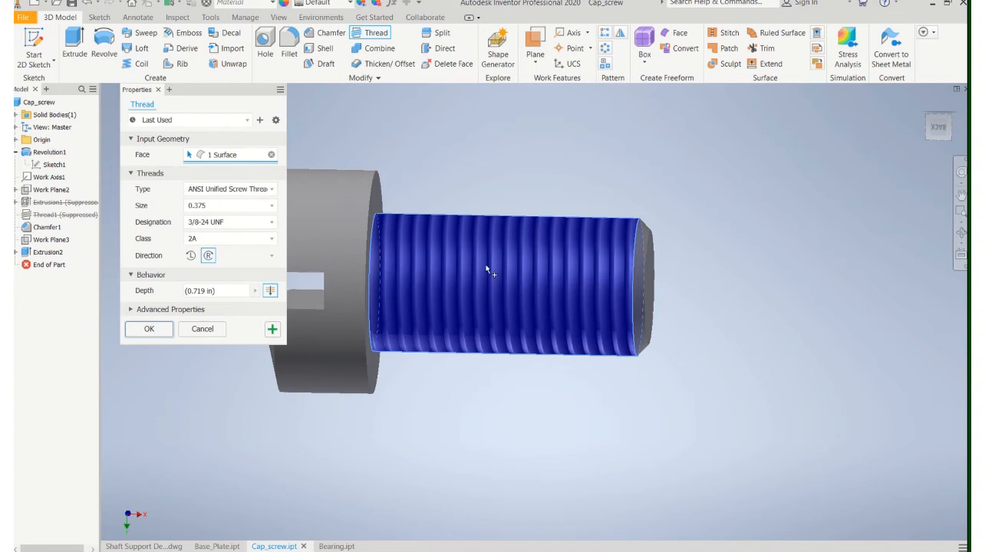
click(238, 290)
drag(239, 290, 182, 297)
text(.5)
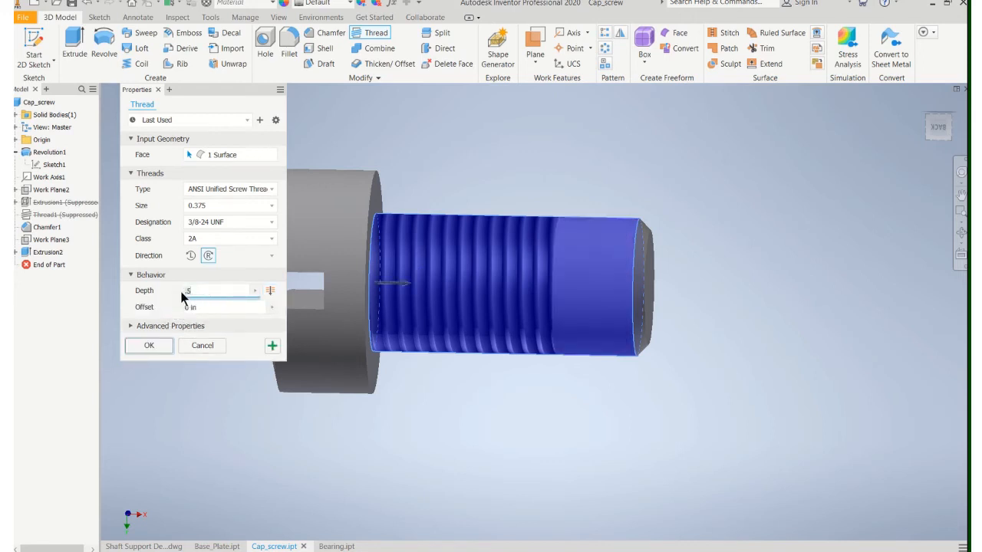
click(269, 292)
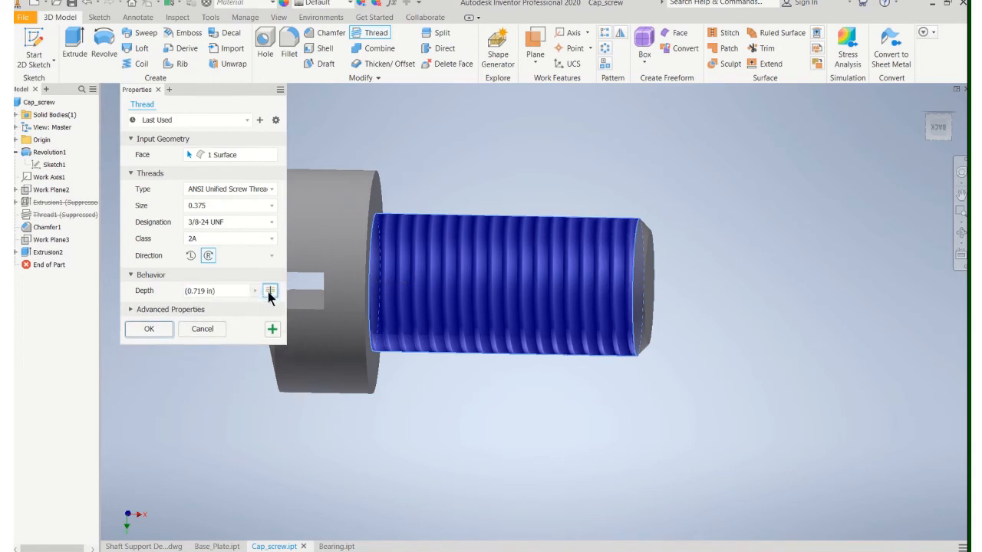
Switch off the thread's full depth, set its offset from the head to 0.125 in and create the thread.
click(210, 292)
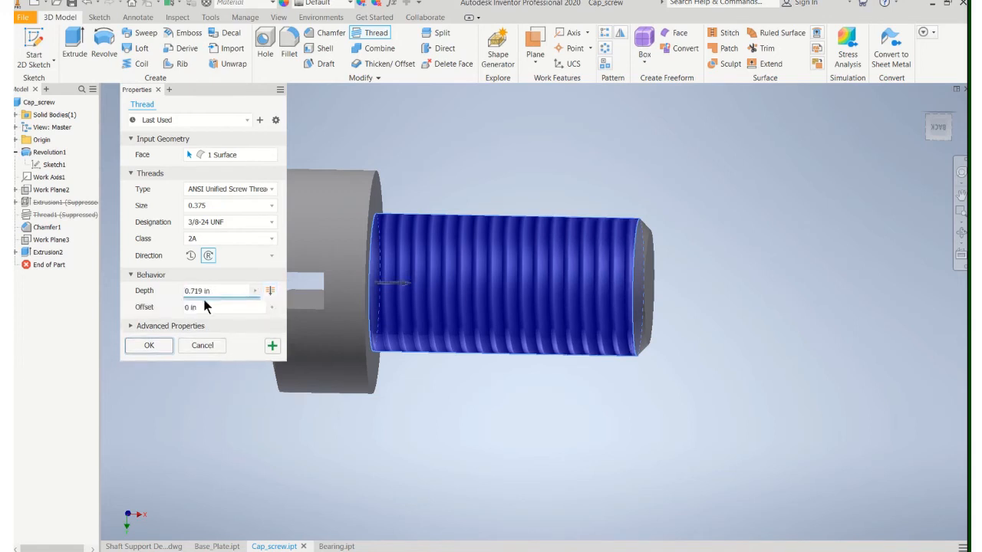
click(206, 307)
key(BackSpace)
key(BackSpace)
key(BackSpace)
key(BackSpace)
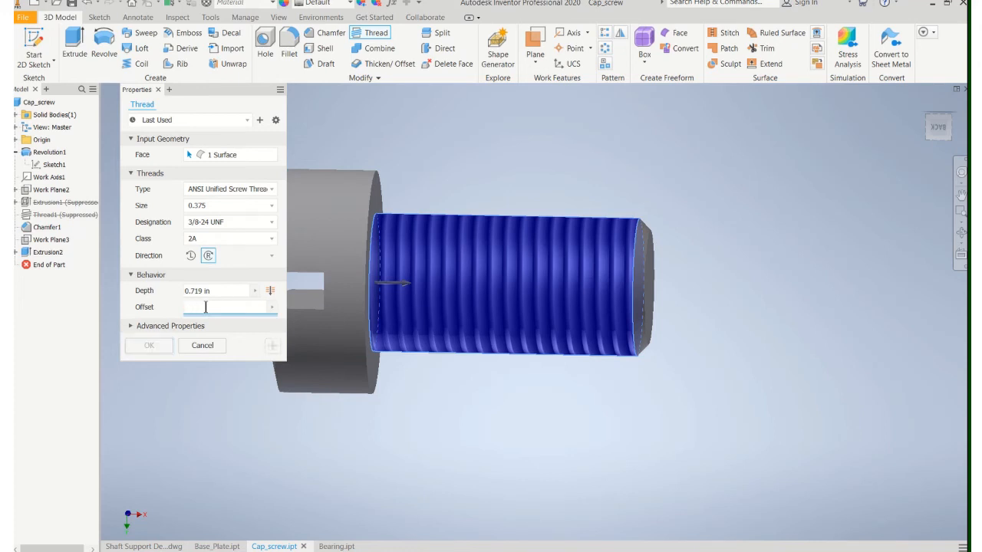
text(.125)
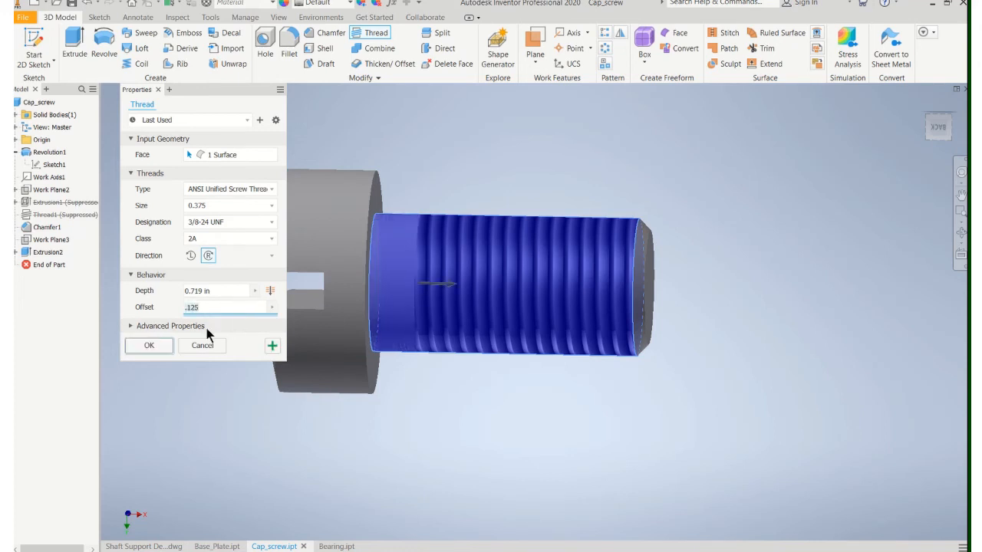
click(158, 345)
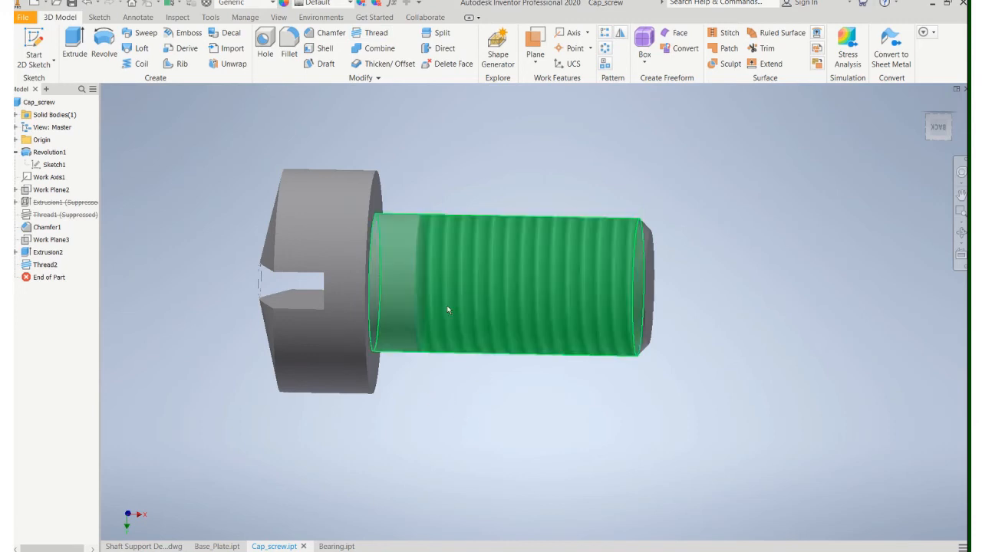
scroll(458, 300, up, 2)
shift+middle_drag(460, 300, 499, 293)
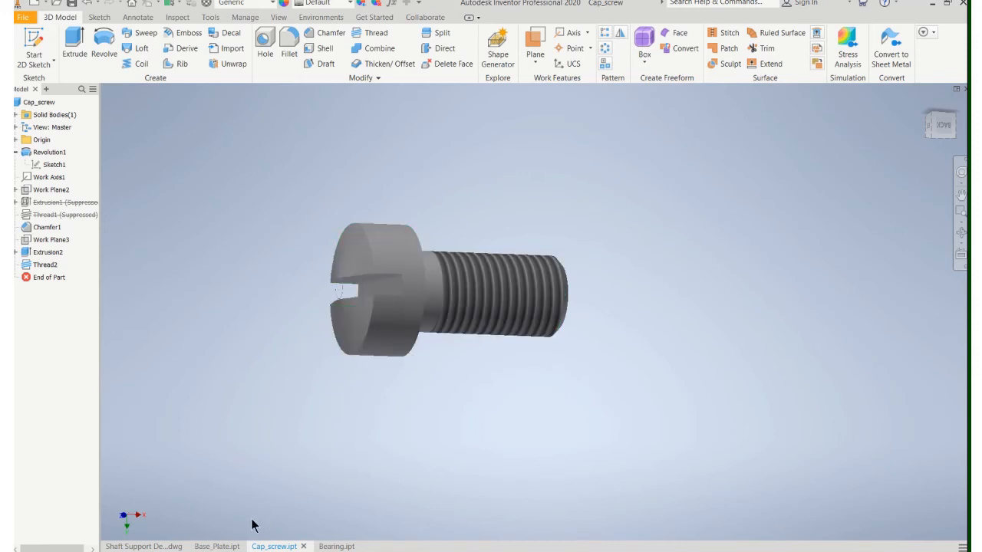
Consult the shaft support detail drawing and examine the two small holes in the Base_Plate part.
click(160, 547)
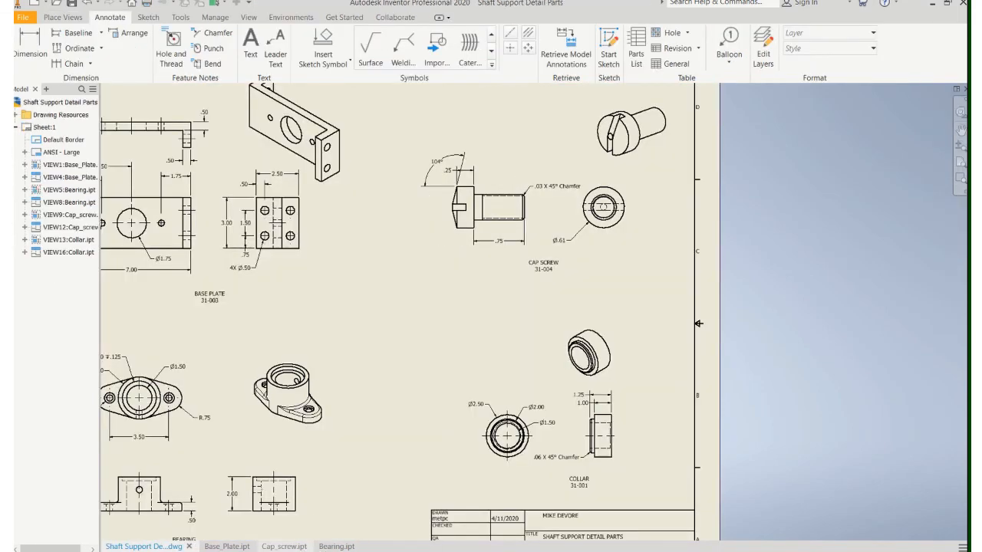
click(228, 546)
scroll(493, 294, down, 3)
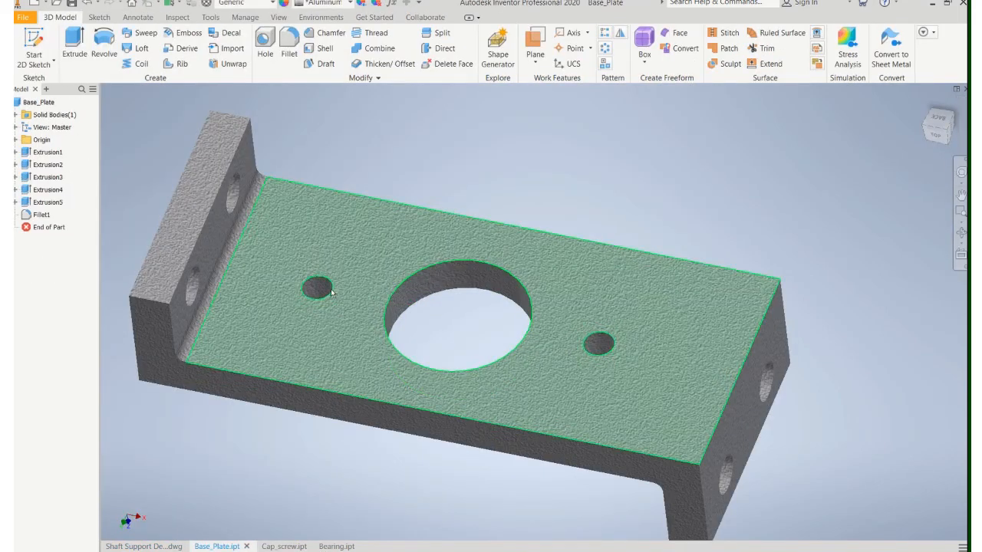
scroll(464, 303, up, 3)
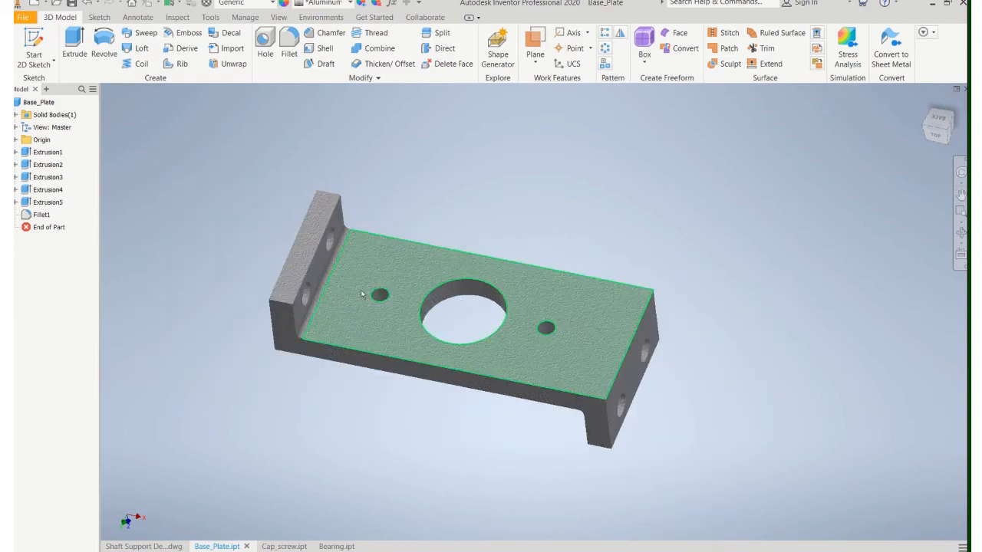
scroll(383, 288, down, 4)
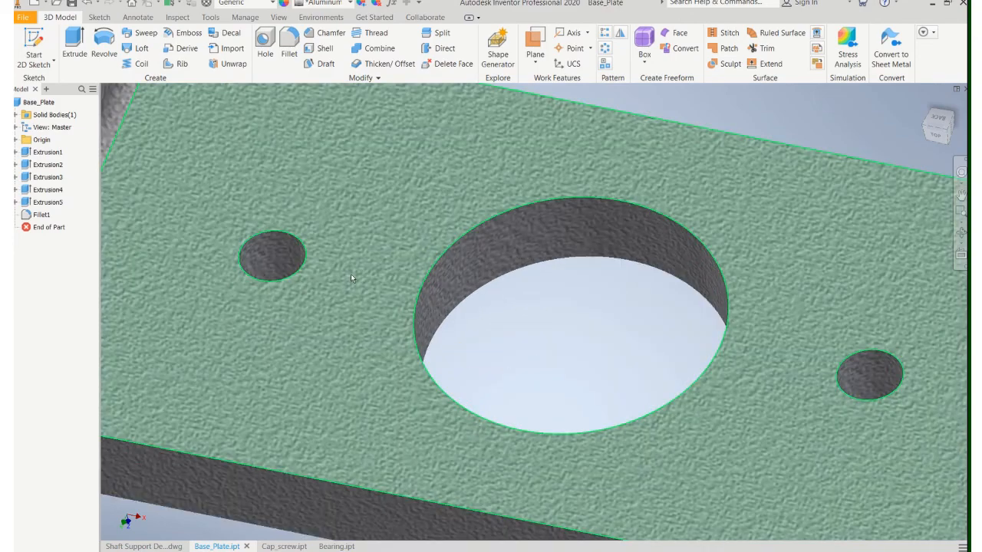
scroll(351, 273, up, 5)
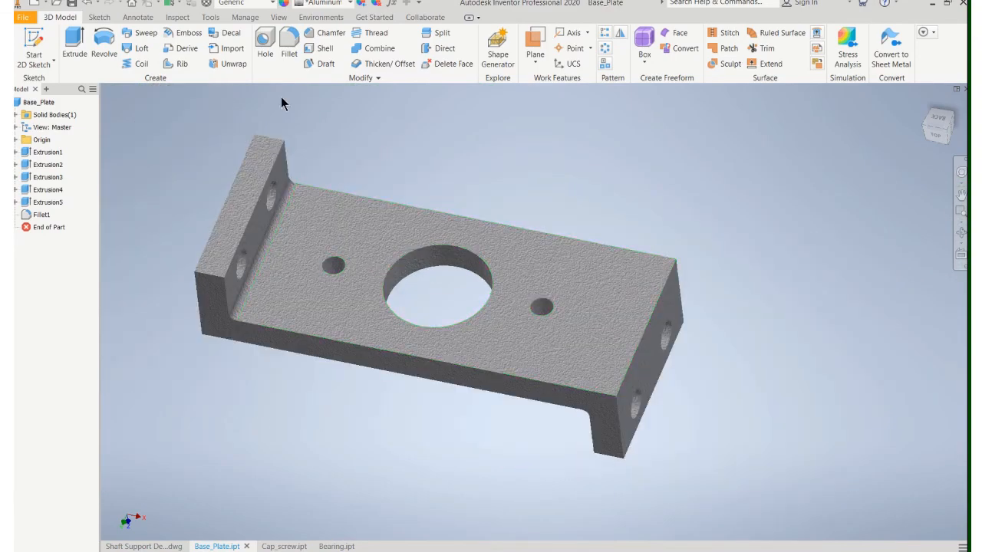
Thread the base plate's small hole nearest the upturned flange with the 3/8-24 UNF designation.
click(269, 45)
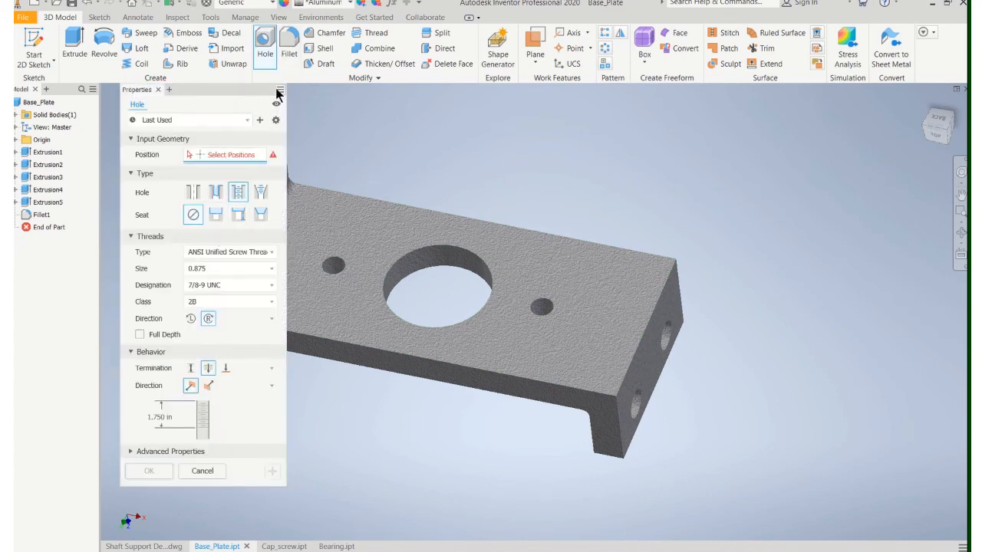
key(Escape)
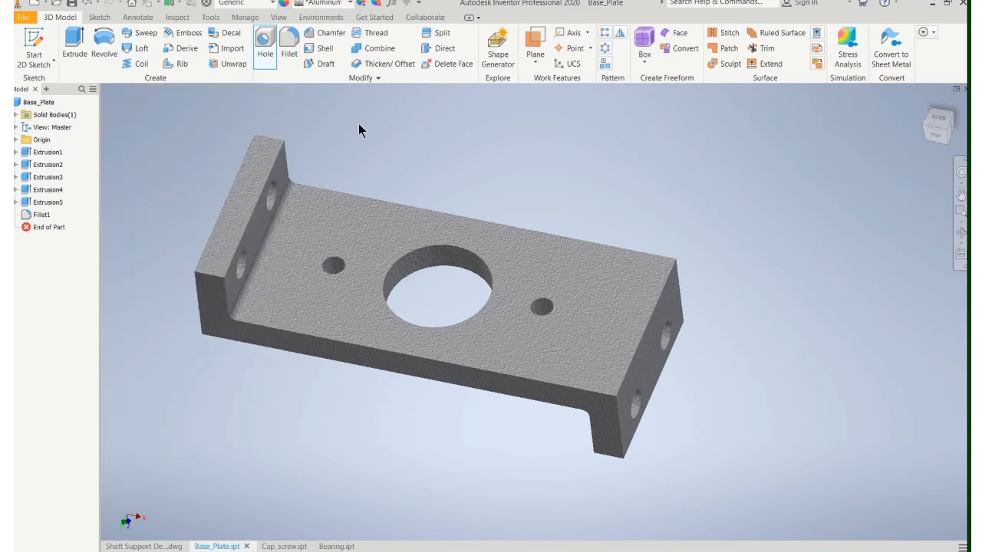
click(370, 31)
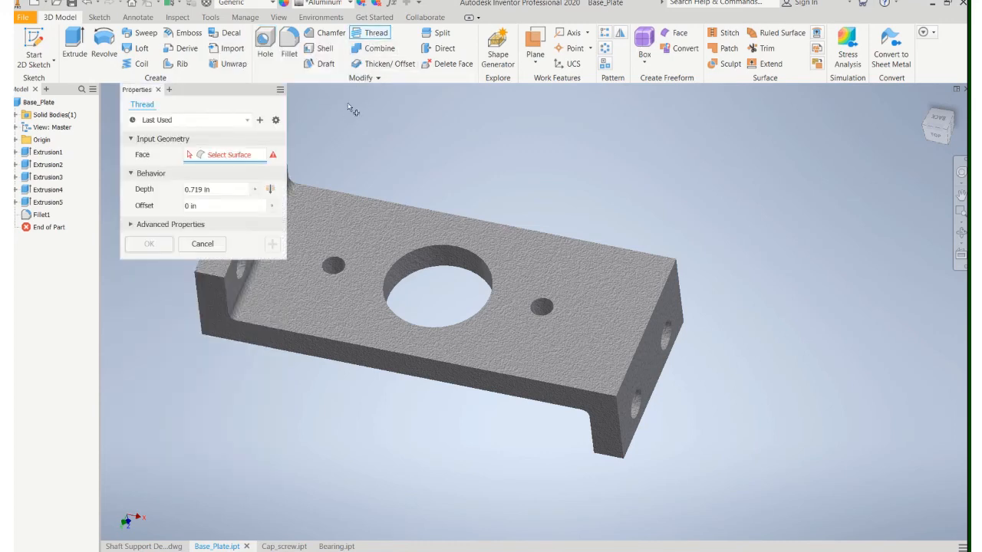
click(335, 266)
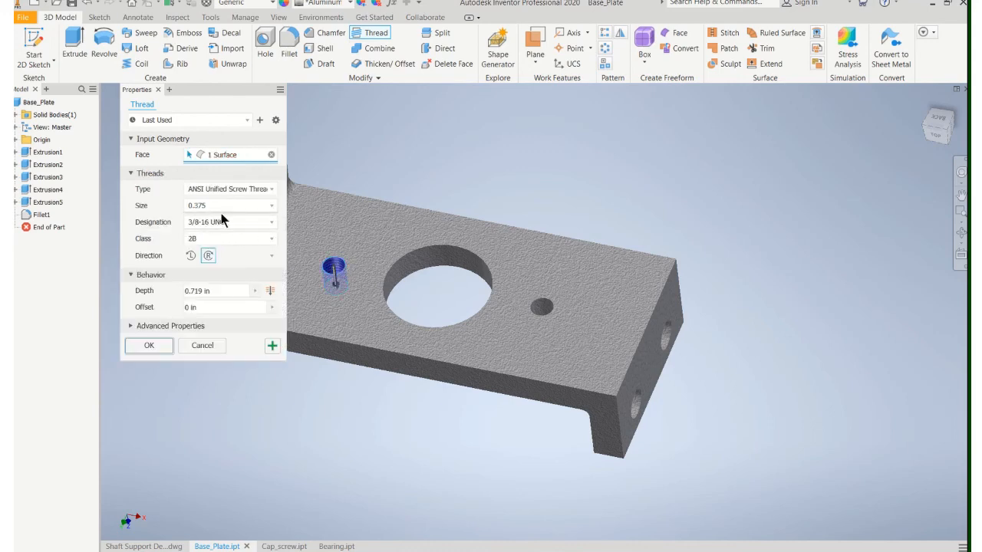
click(247, 222)
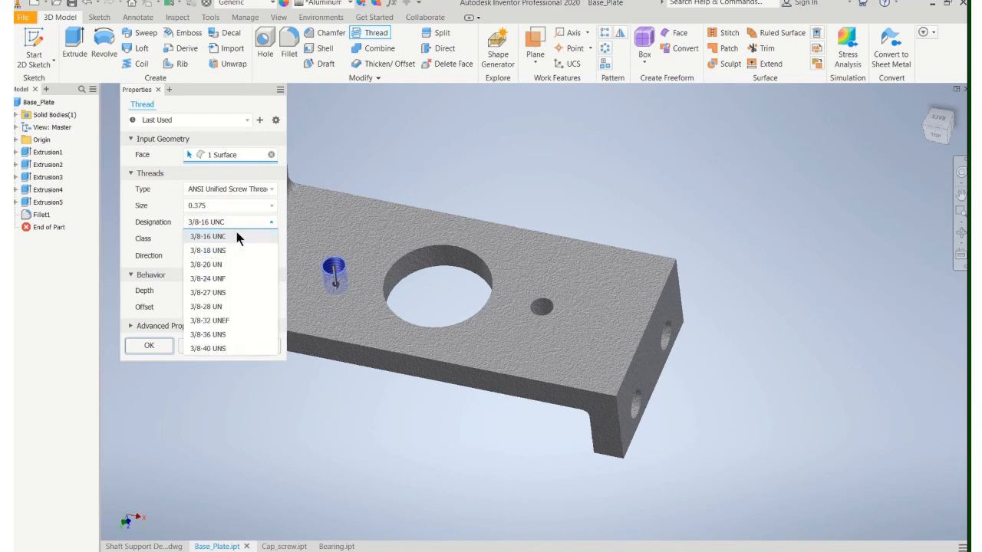
click(224, 274)
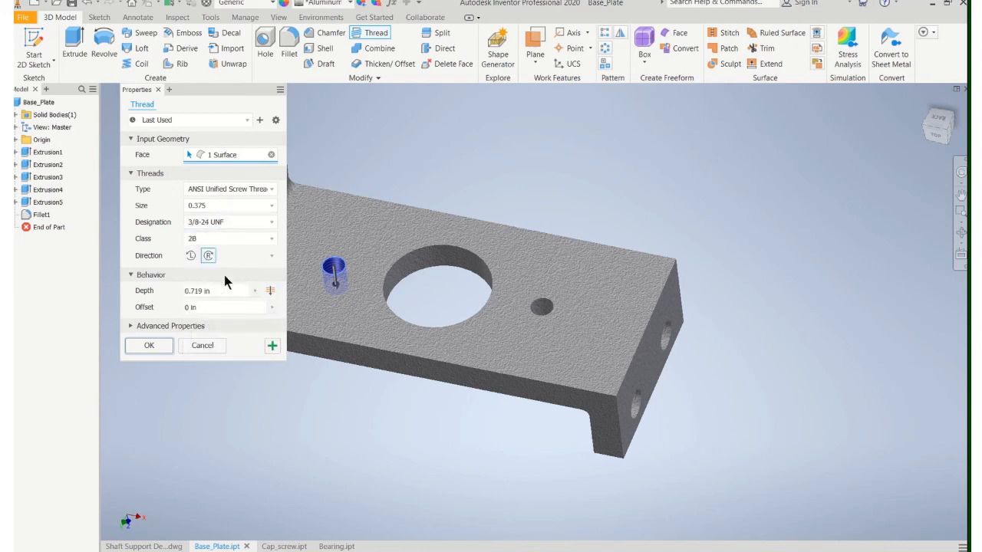
click(273, 346)
Add a matching 3/8-24 UNF thread to the small hole nearest the downturned flange and finish the Thread command.
click(542, 308)
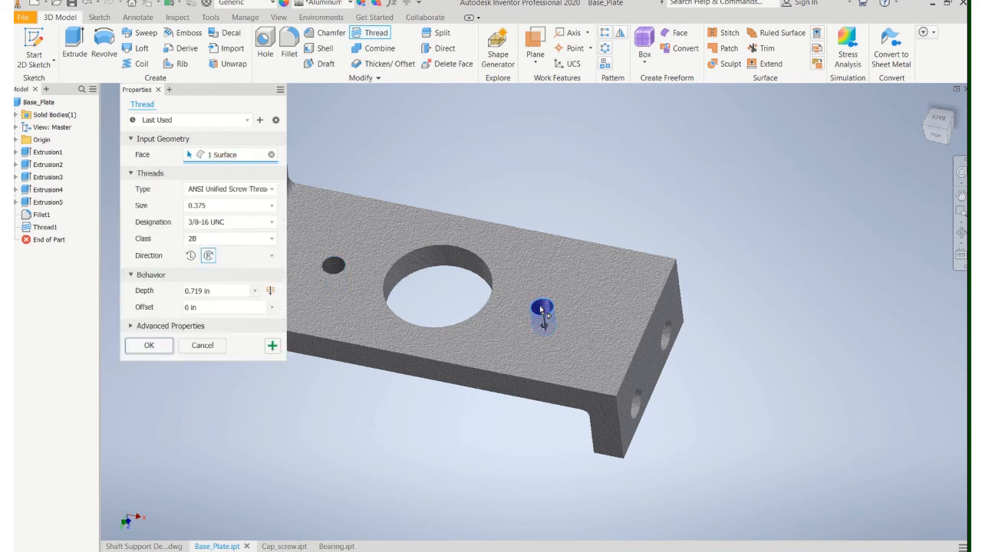
click(273, 224)
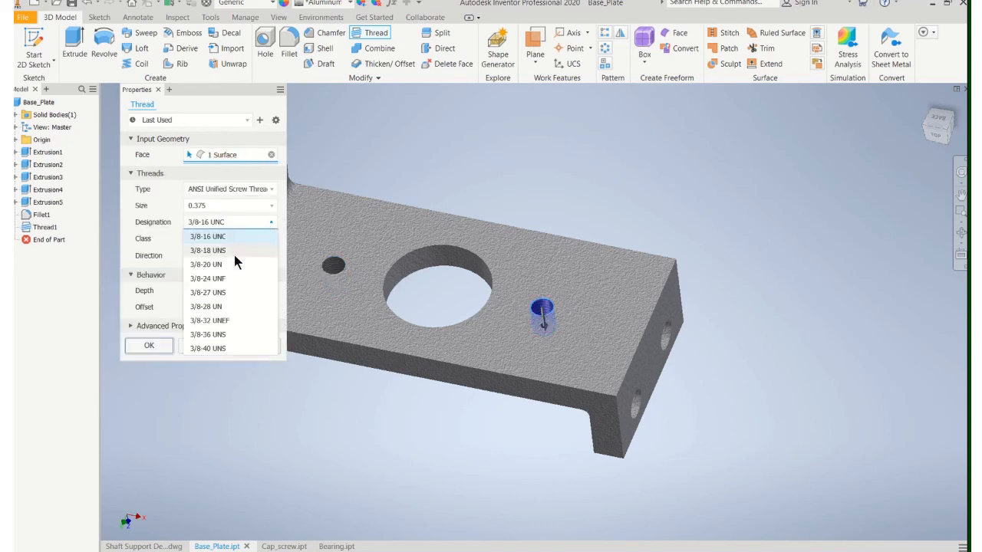
click(228, 279)
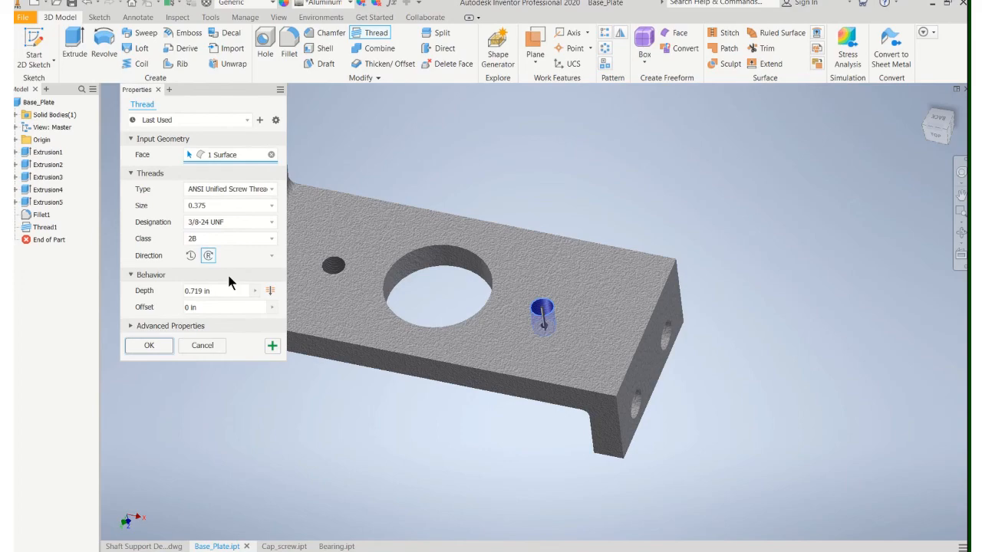
click(156, 345)
scroll(289, 282, down, 4)
scroll(436, 244, up, 5)
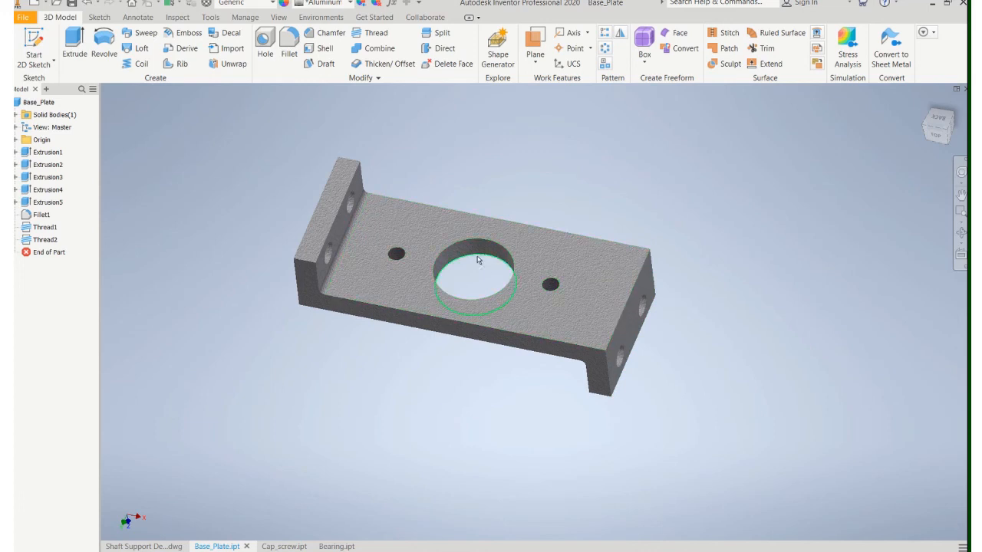
mouse_move(420, 4)
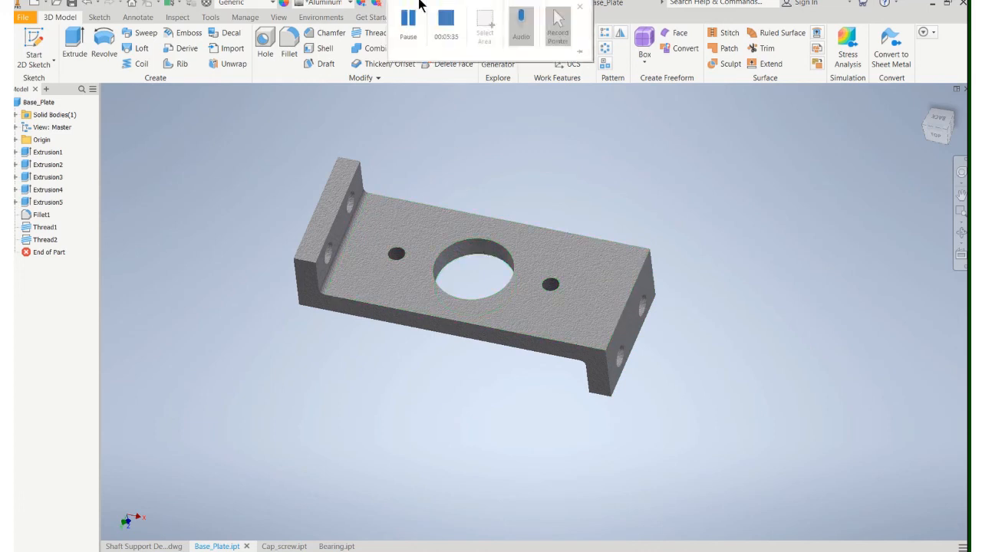